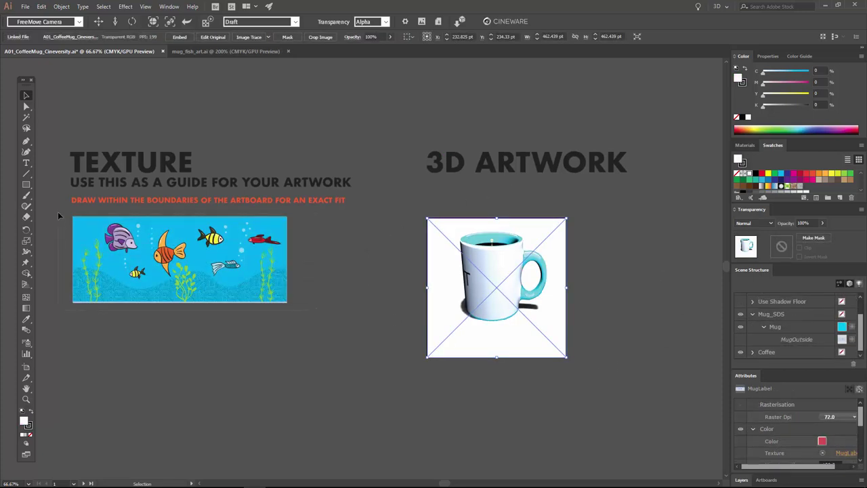
Drag the fish artwork toward the Cineware Texture field to texture the mug
left_click_drag(115, 254, 764, 458)
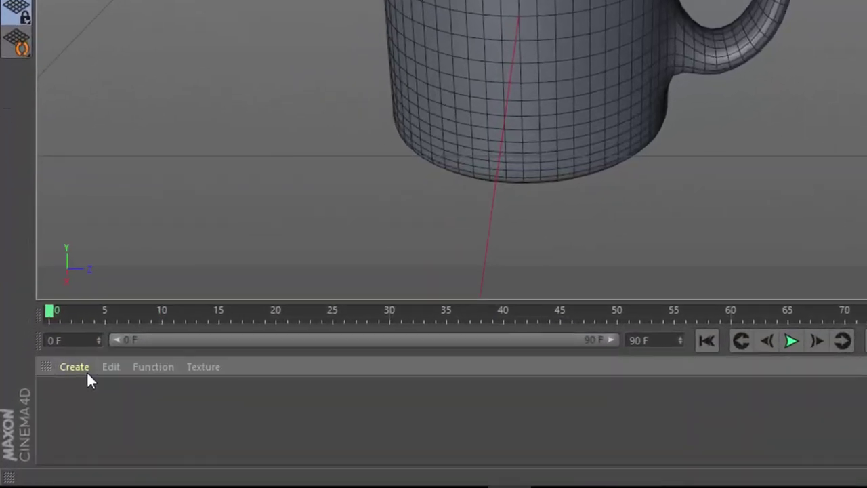
Create a new standard material named Mat and open it in the Material Editor
left_click(64, 401)
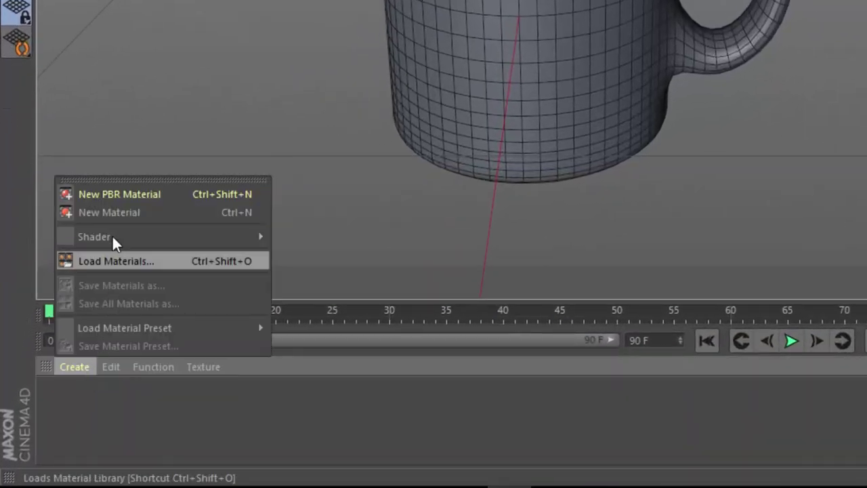
left_click(72, 398)
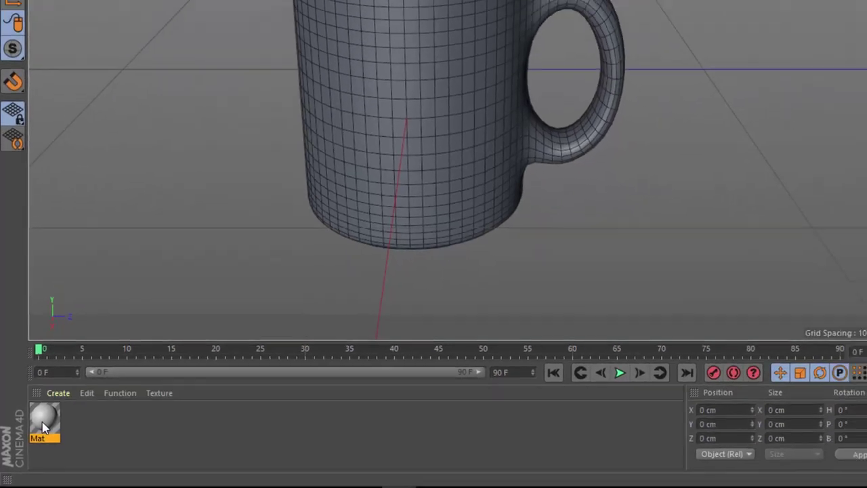
double_click(54, 405)
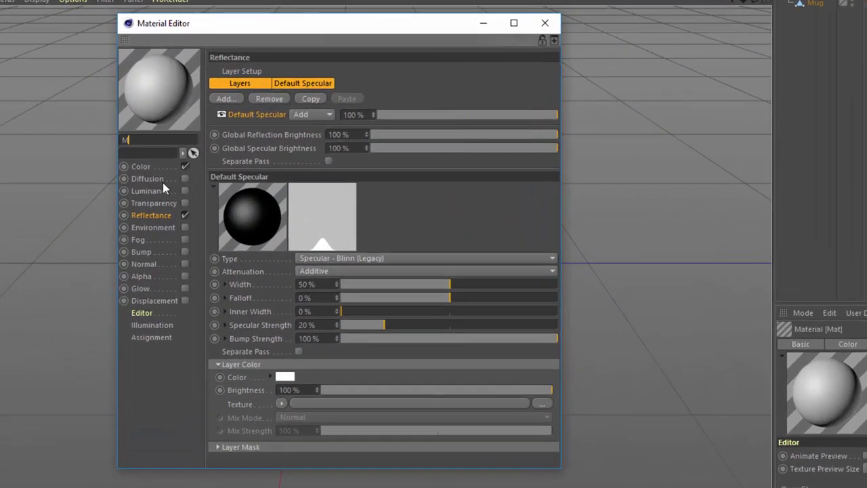
Rename the material MugBaseColor and set its Color channel to black (V 0%)
type("MugB")
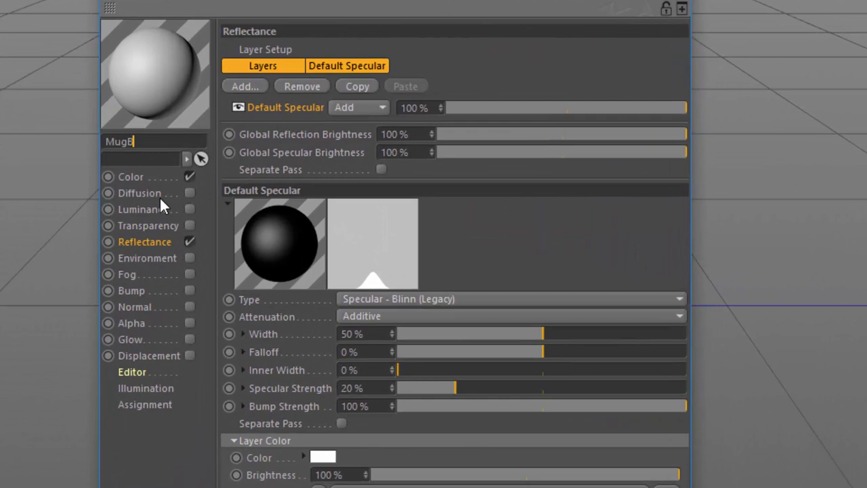
type("aseColor")
left_click(147, 177)
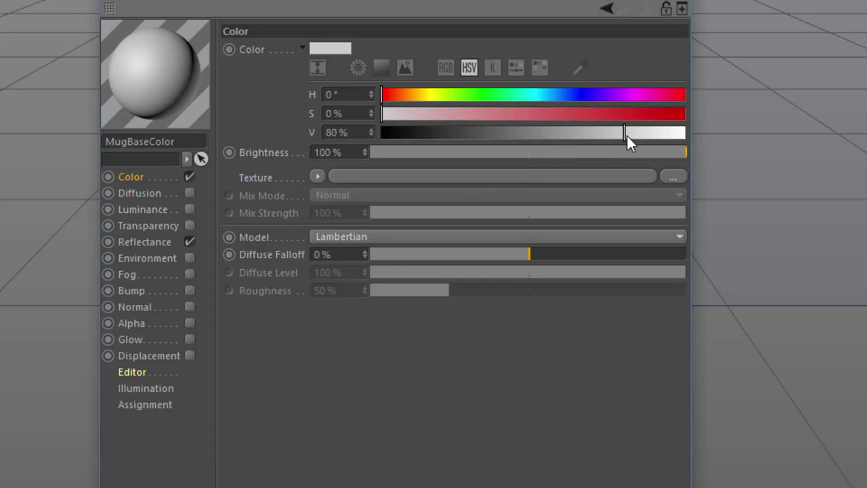
left_click_drag(627, 135, 351, 134)
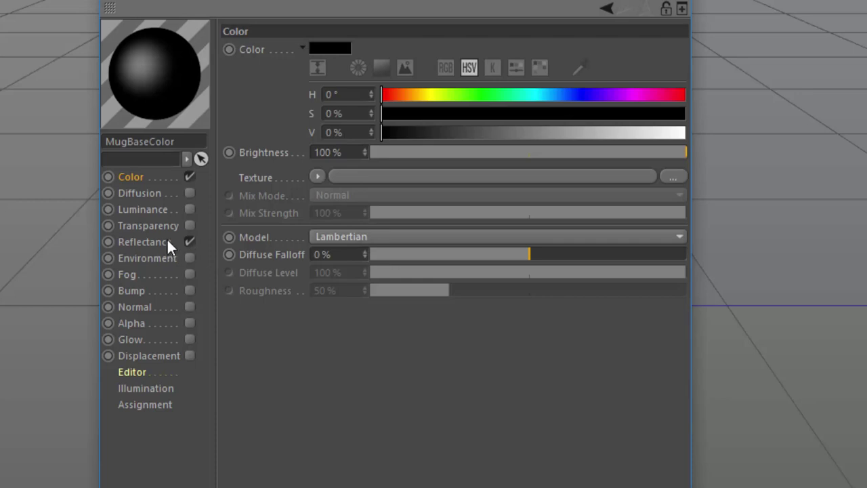
Replace Default Specular with a Beckmann Layer 1 (0% roughness, 20% specular strength)
left_click(145, 242)
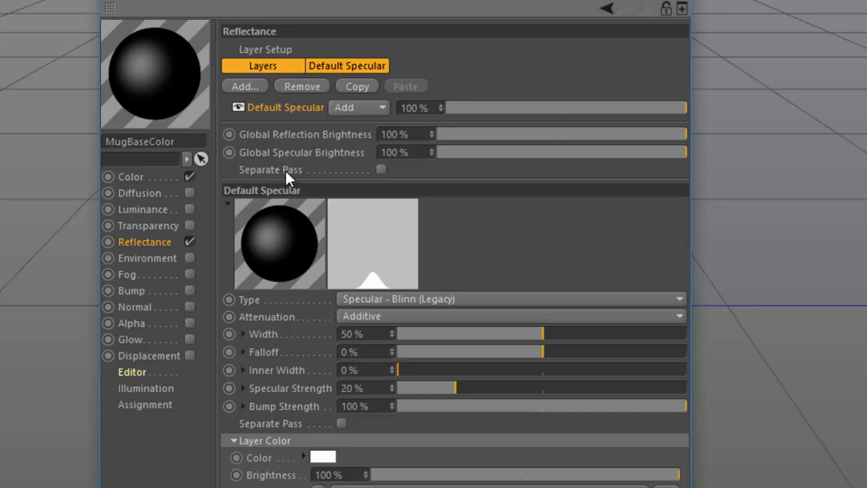
left_click(302, 86)
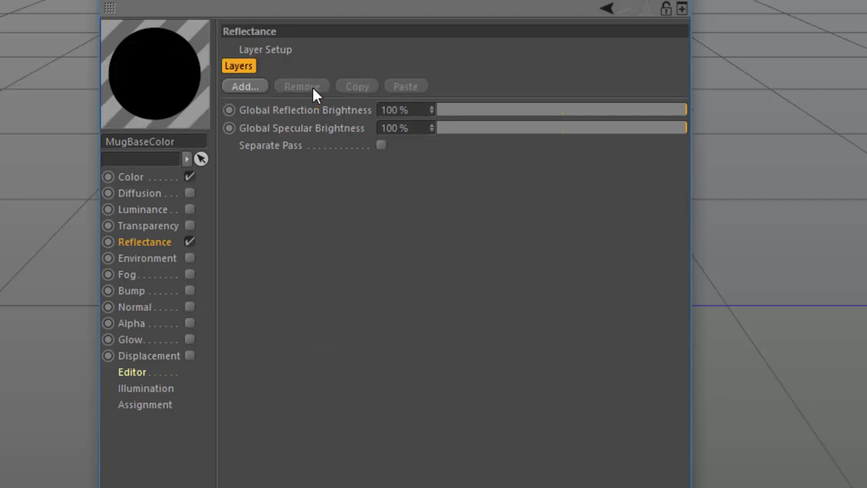
left_click(256, 88)
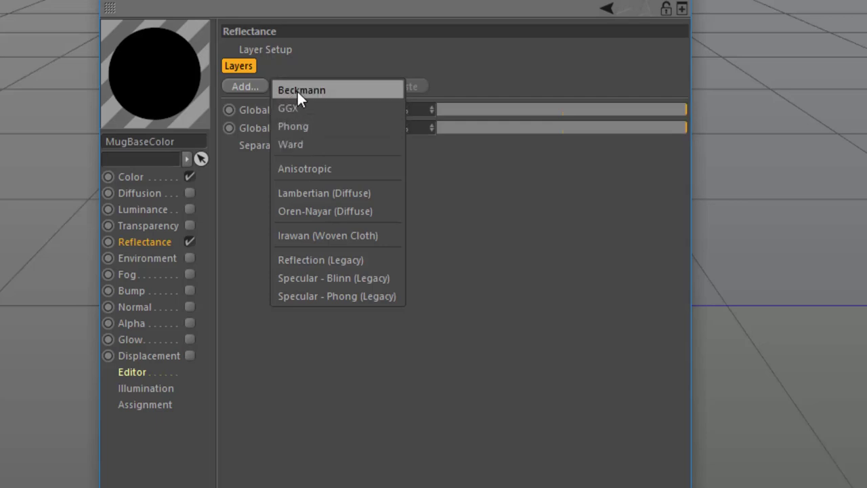
left_click(297, 95)
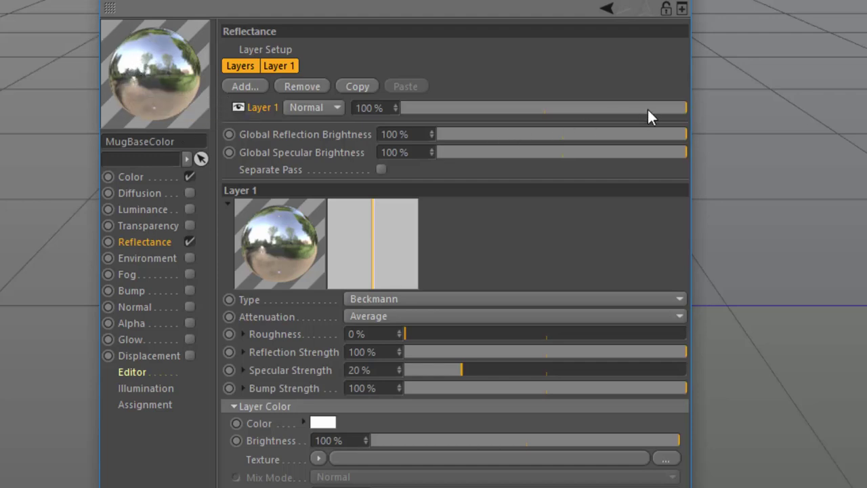
left_click_drag(678, 108, 697, 136)
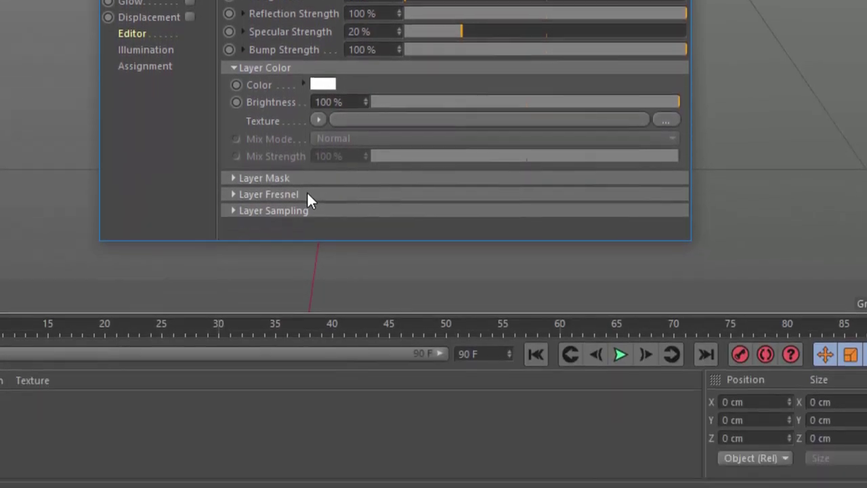
Set Layer 1's Fresnel to Dielectric using the Pearl preset
left_click(303, 194)
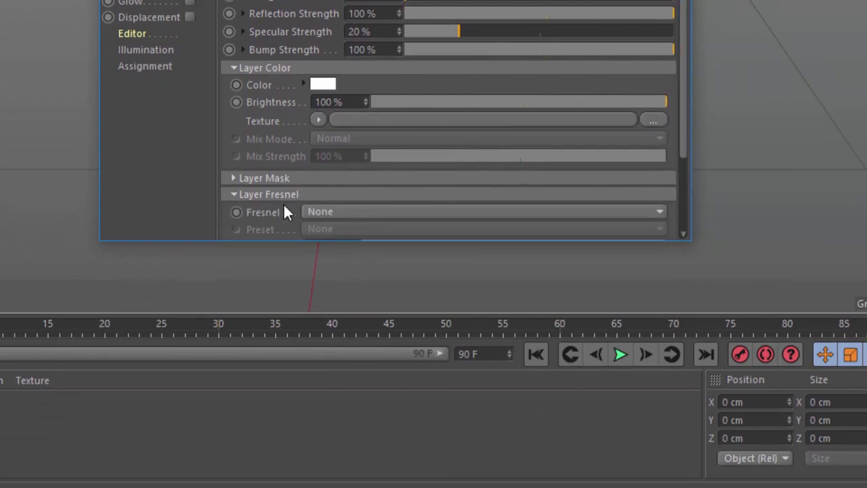
left_click_drag(687, 121, 681, 226)
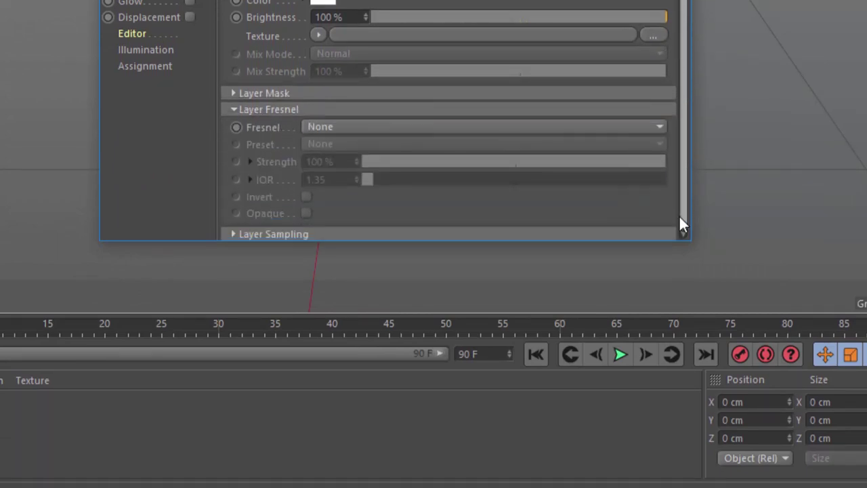
left_click(326, 129)
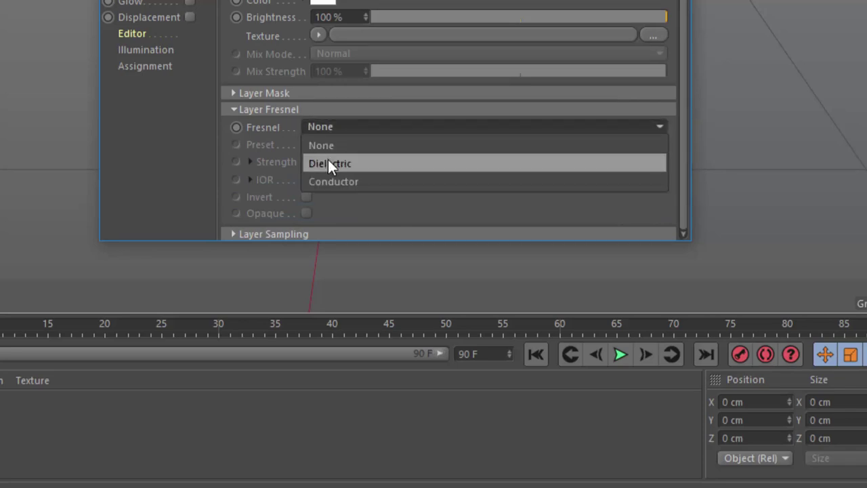
left_click(371, 164)
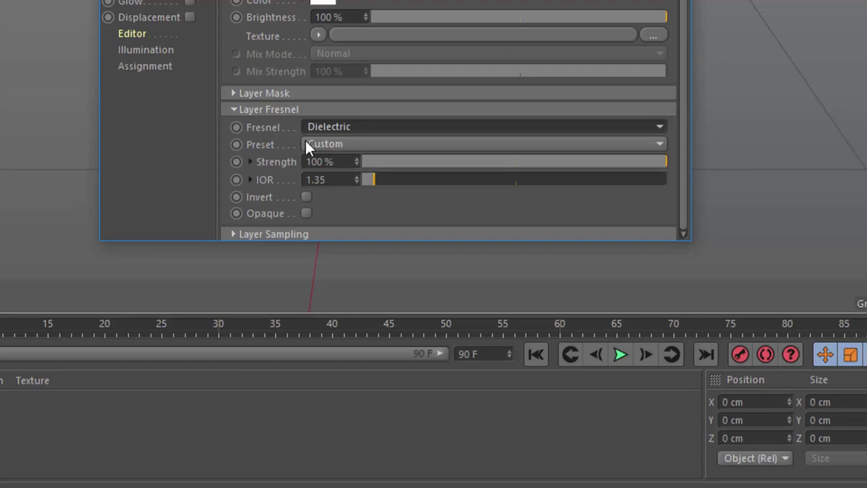
left_click(345, 144)
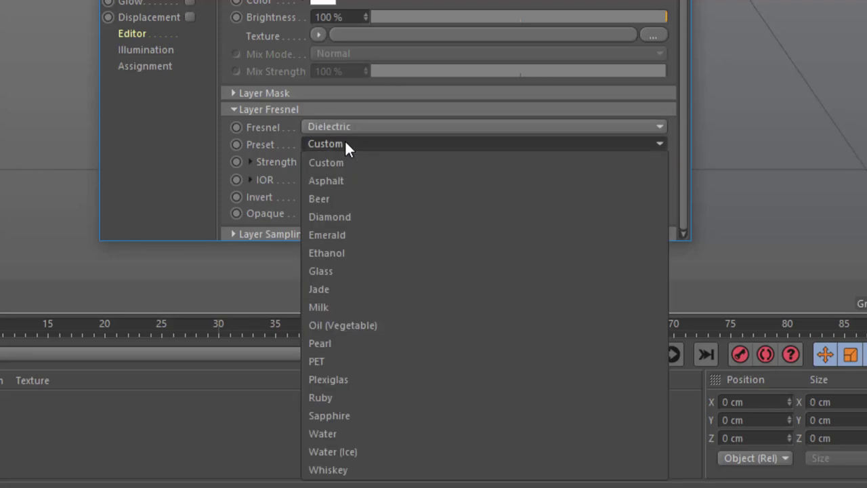
left_click(373, 335)
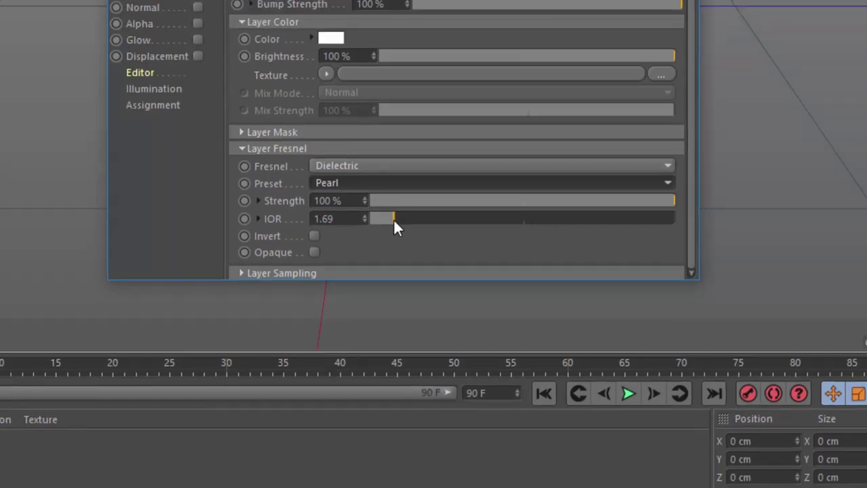
Compare higher and lower IOR values, then reapply the Pearl preset at IOR 1.69
left_click_drag(384, 180, 535, 190)
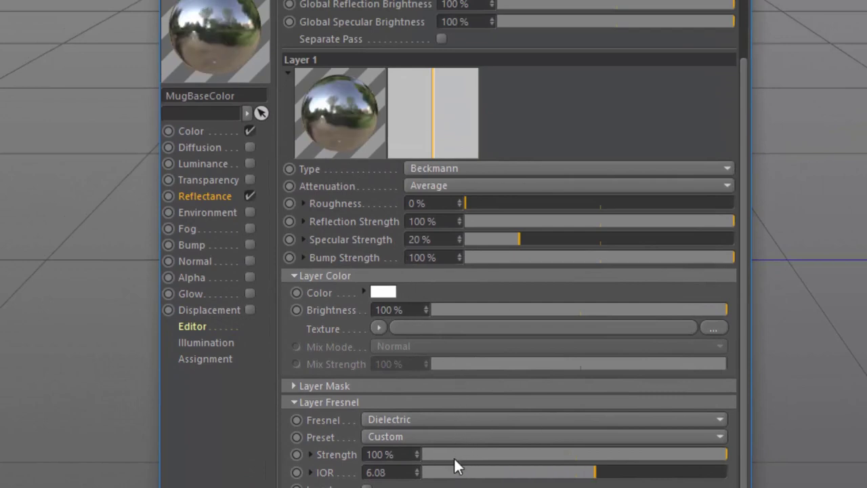
left_click_drag(457, 472, 430, 472)
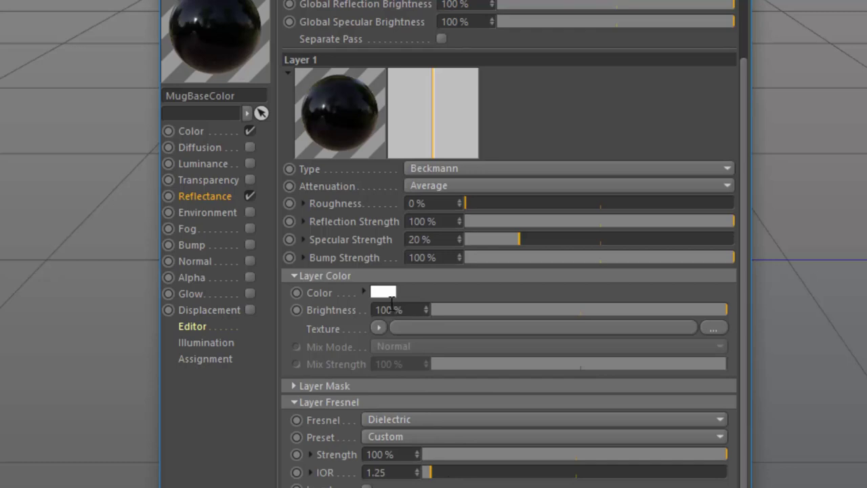
left_click(418, 470)
left_click(420, 473)
left_click(441, 474)
left_click_drag(442, 474, 446, 473)
left_click(447, 437)
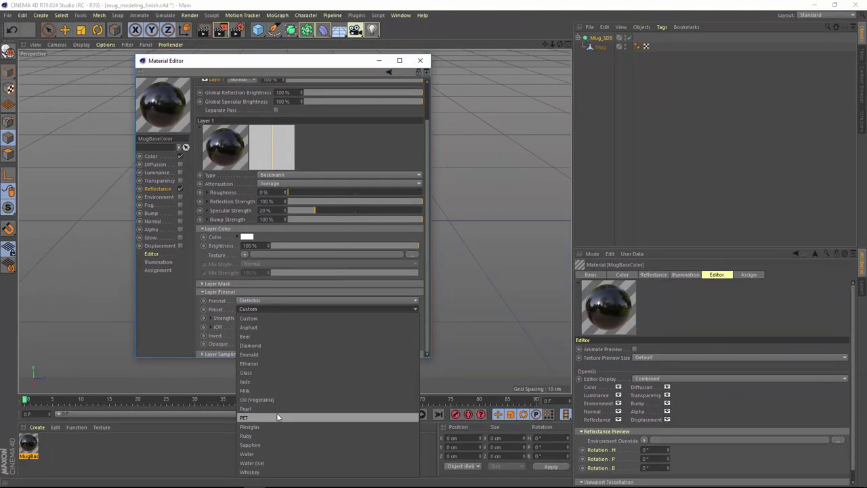
left_click(277, 409)
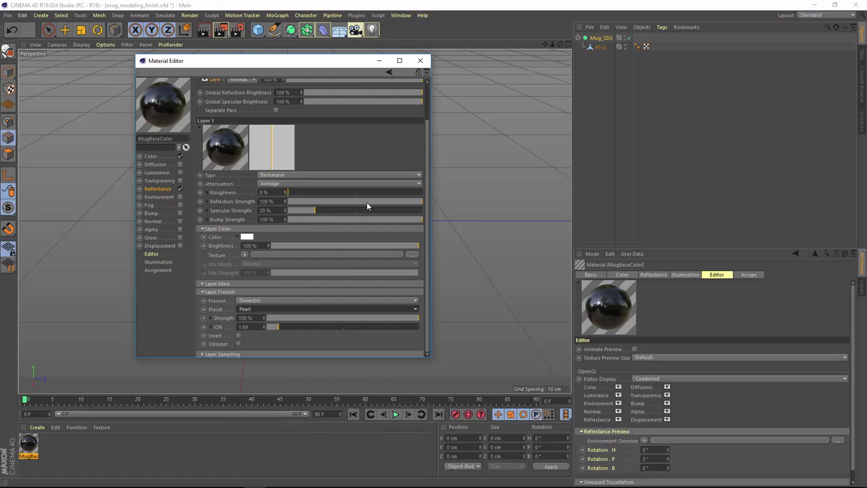
Apply MugBaseColor to the mug, deselect it, and switch the viewport to Gouraud Shading
left_click(419, 61)
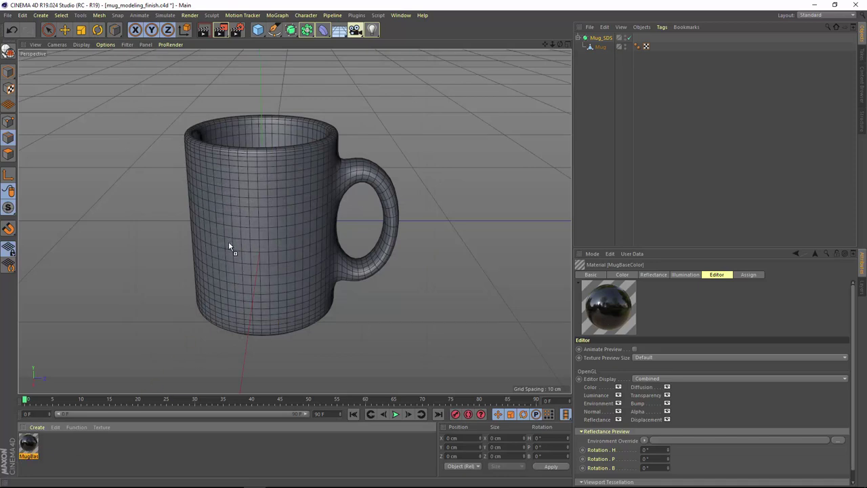
left_click_drag(227, 263, 604, 48)
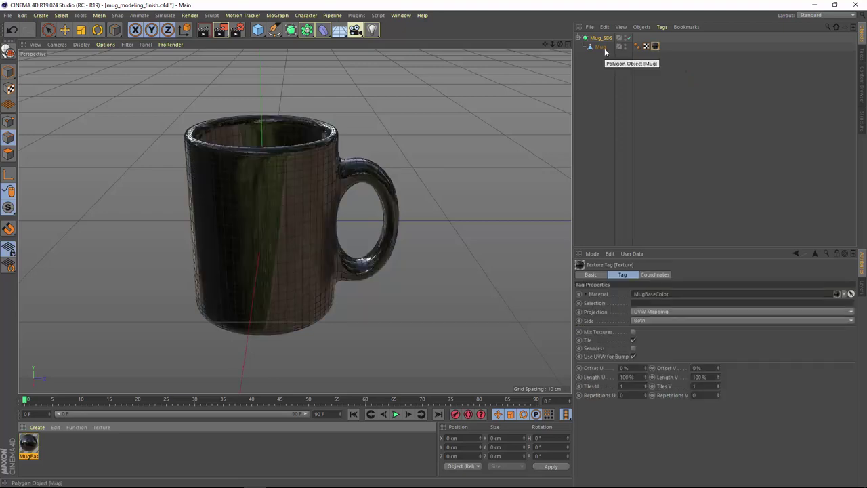
left_click(626, 84)
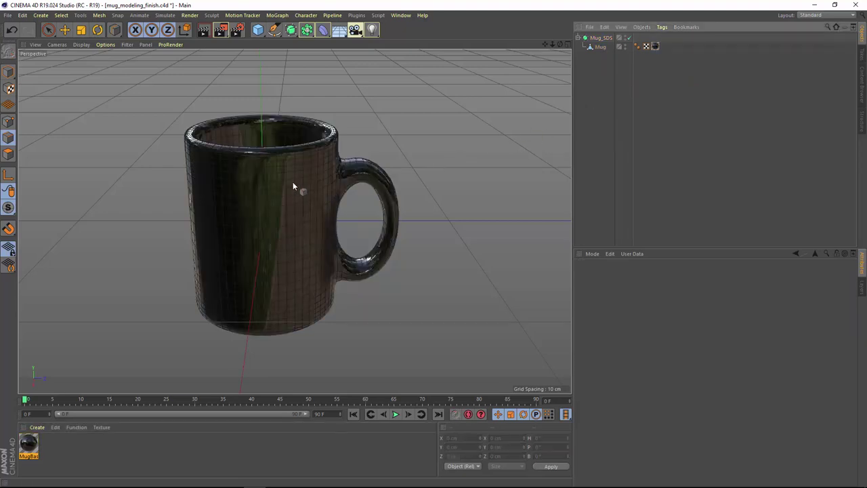
left_click(82, 44)
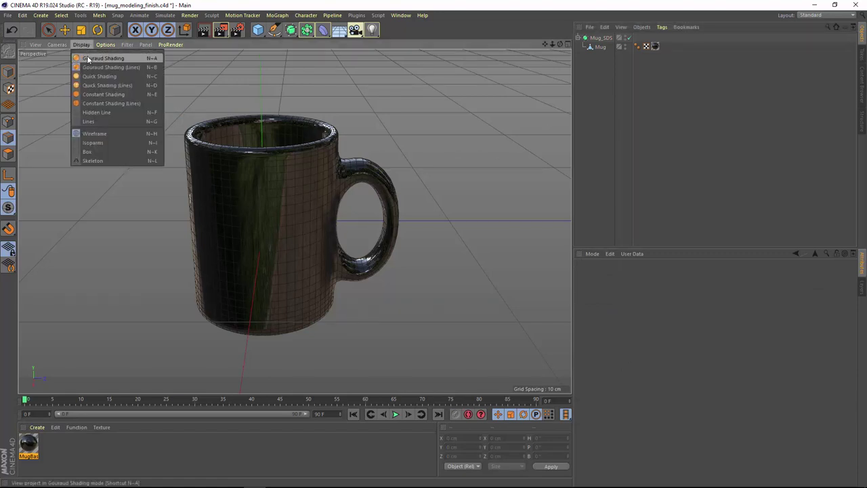
left_click(102, 58)
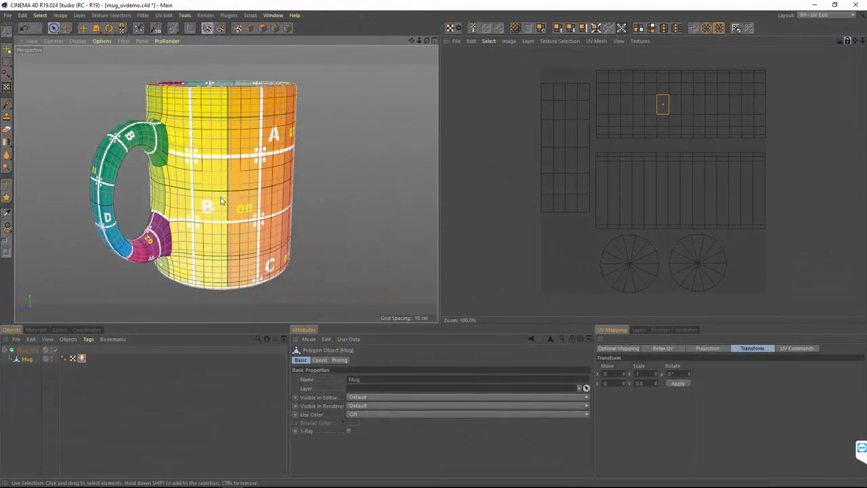
Select polygons on the mug body and show grid01.jpg behind the UV layout
left_click(296, 204)
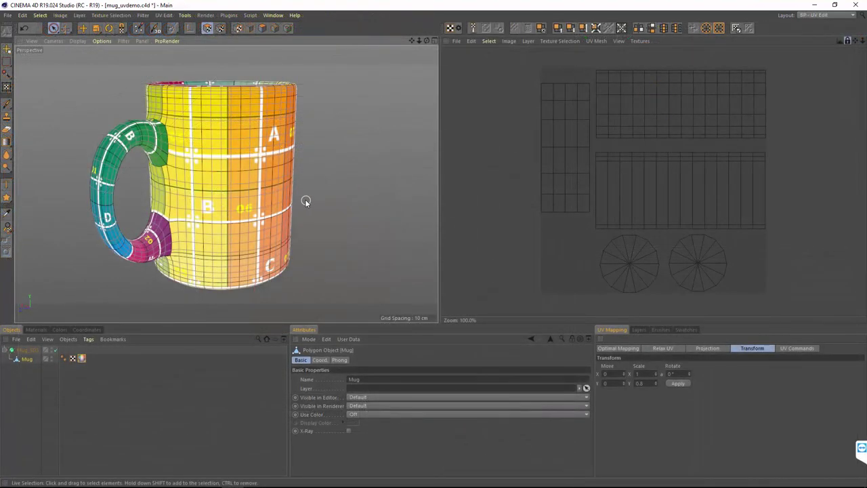
key("ctrl+a")
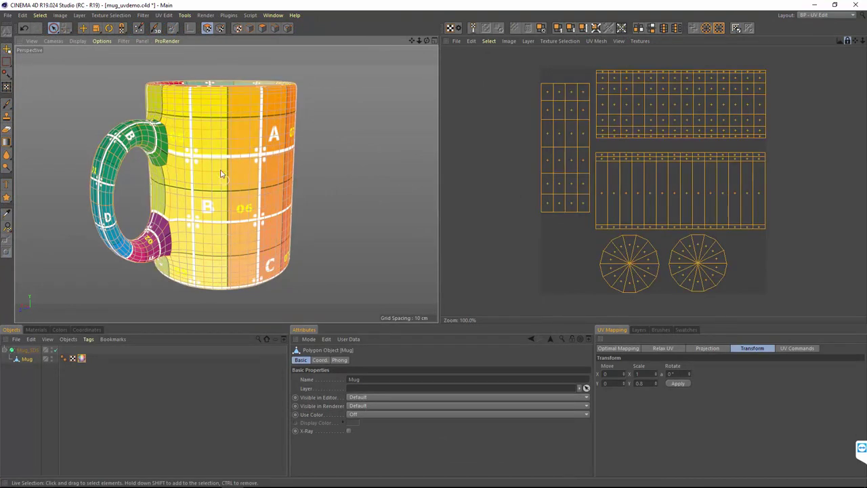
left_click(219, 142)
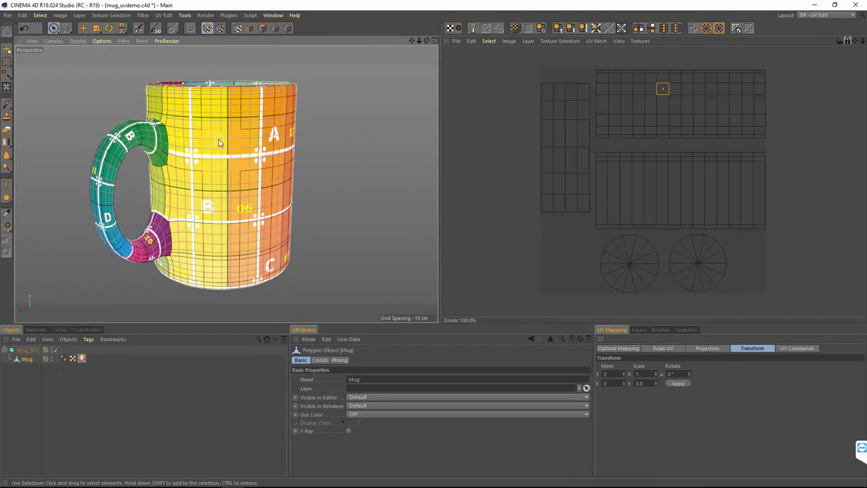
left_click(215, 197)
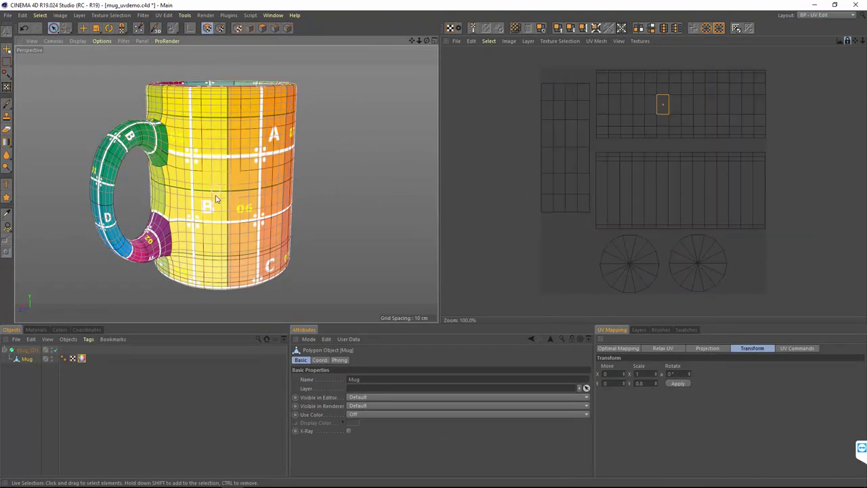
left_click(223, 234)
left_click(235, 269)
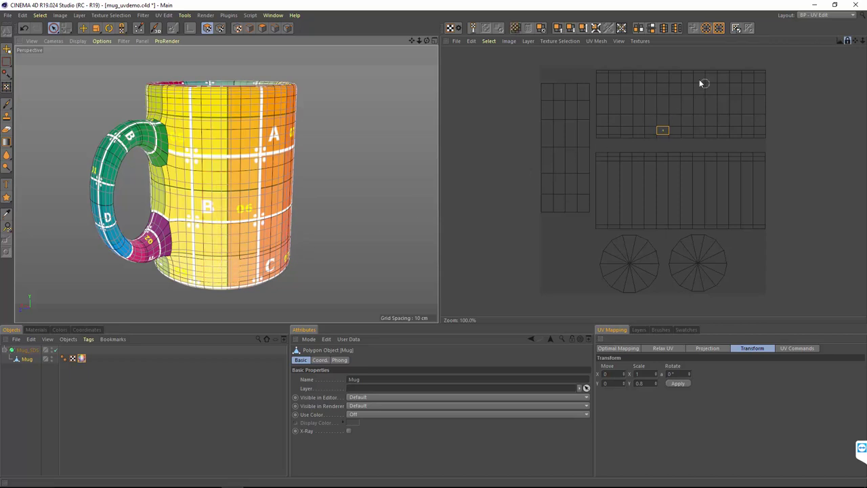
left_click(640, 41)
left_click(653, 75)
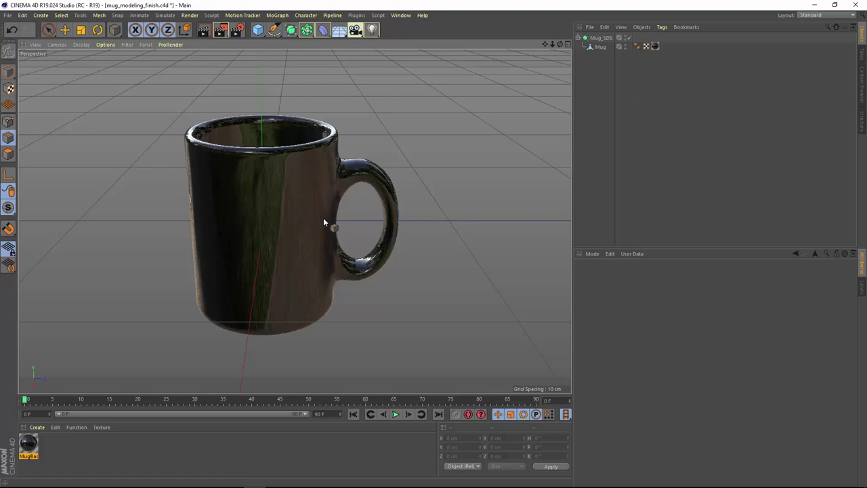
Select the Mug mesh and switch to Polygons mode to show its cage
left_click(599, 48)
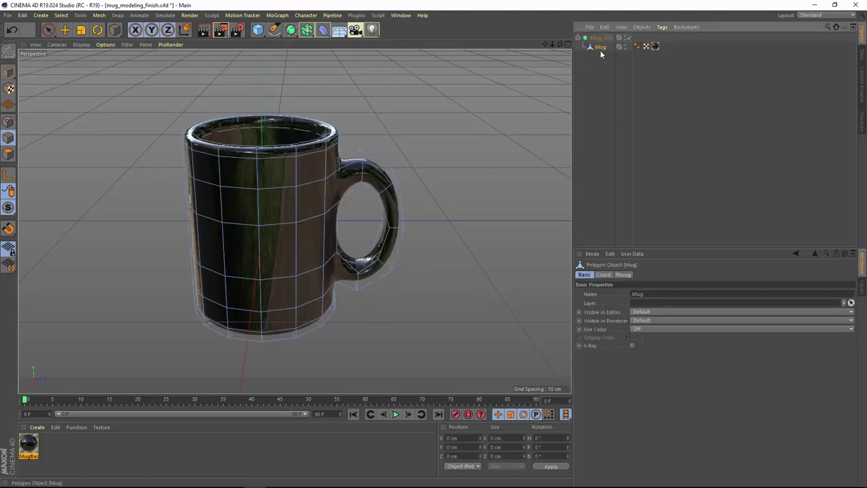
left_click_drag(600, 49, 512, 194)
key("Return")
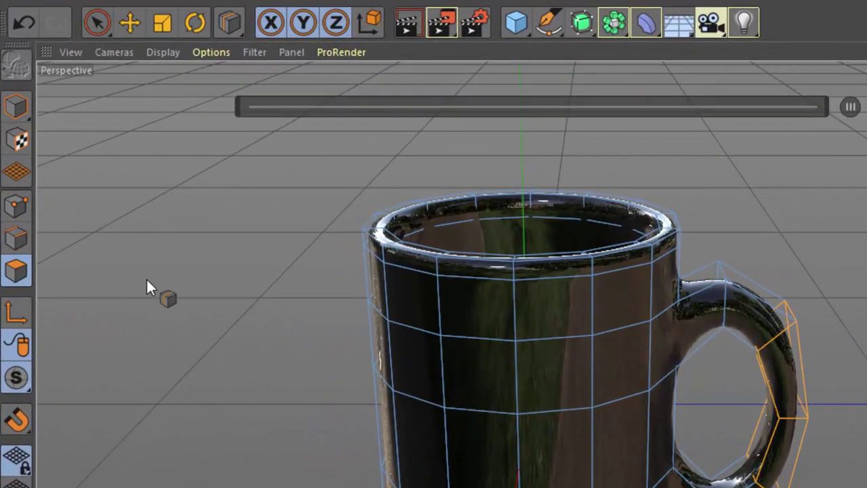
left_click_drag(146, 277, 670, 107)
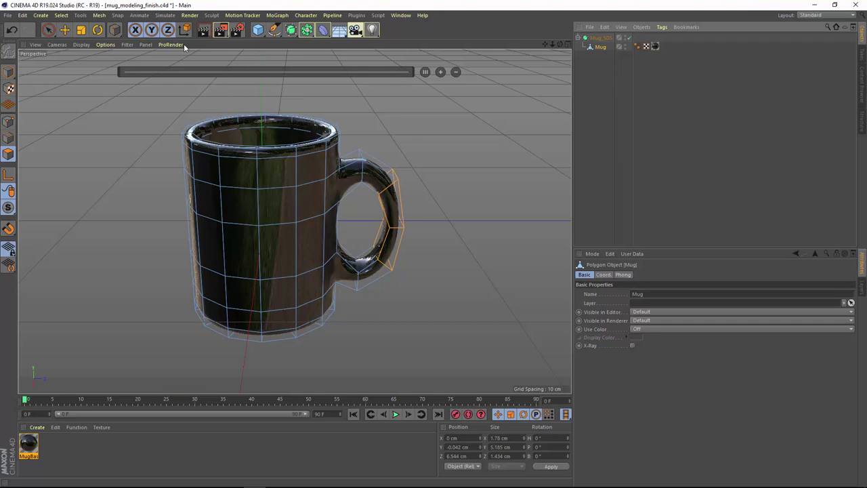
Activate Loop Selection and select the polygon loop around the mug's top rim
left_click(62, 15)
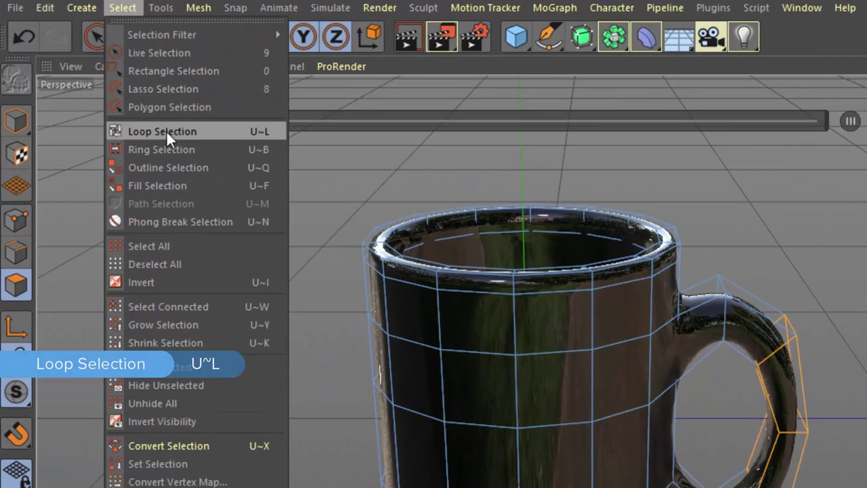
left_click(267, 131)
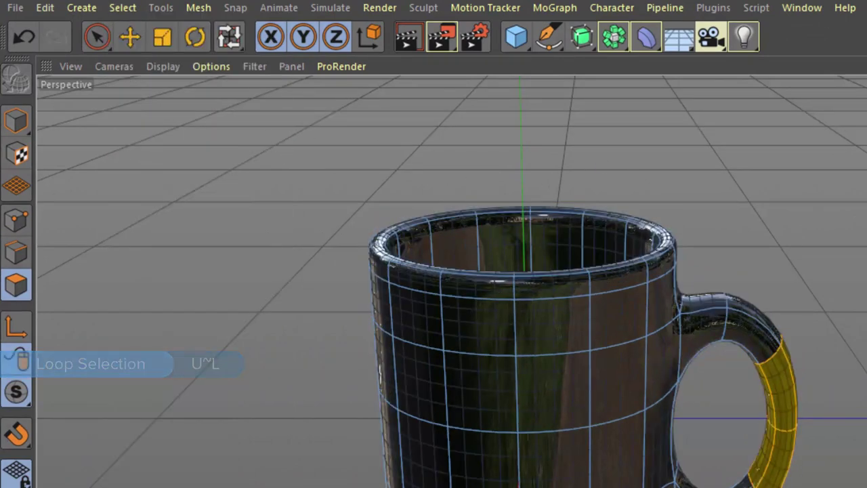
left_click_drag(589, 416, 597, 468, "alt")
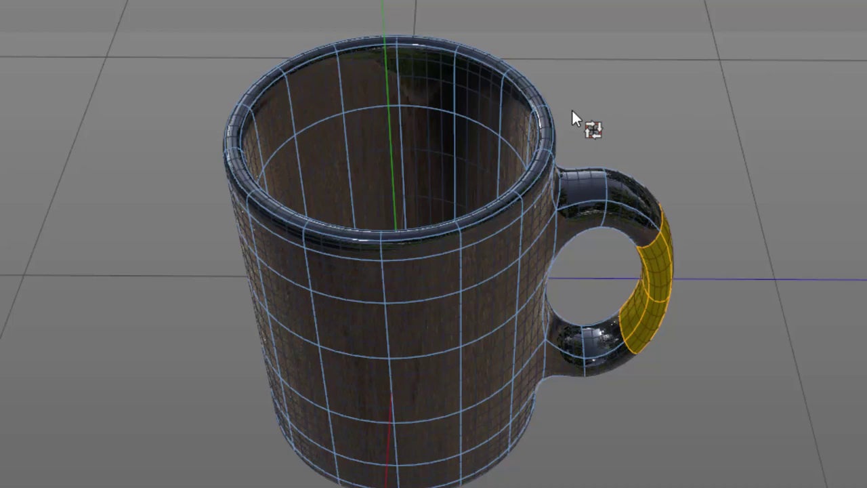
scroll(461, 342, "up", 6)
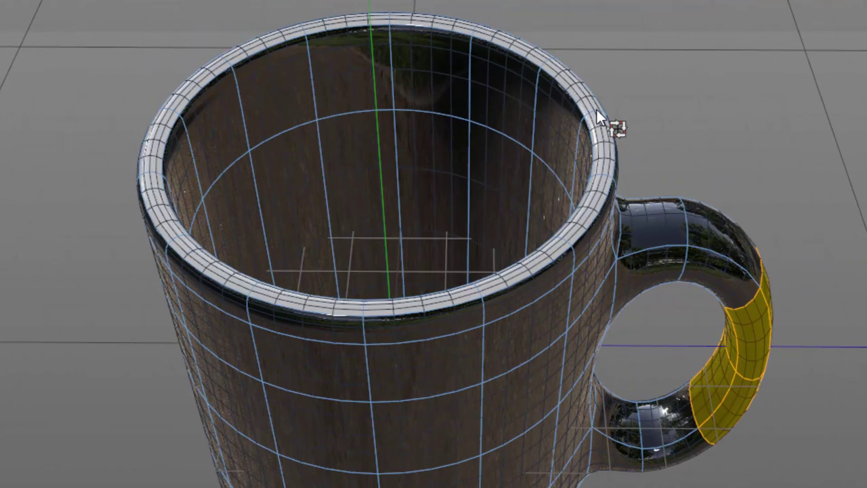
left_click(595, 110)
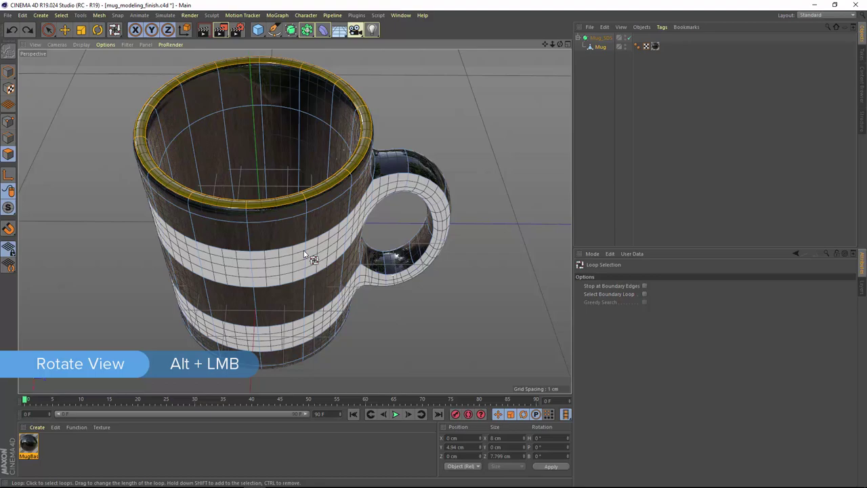
Add the bottom rim loop and the handle's lower joint loop to the selection
left_click_drag(310, 251, 315, 114, "alt")
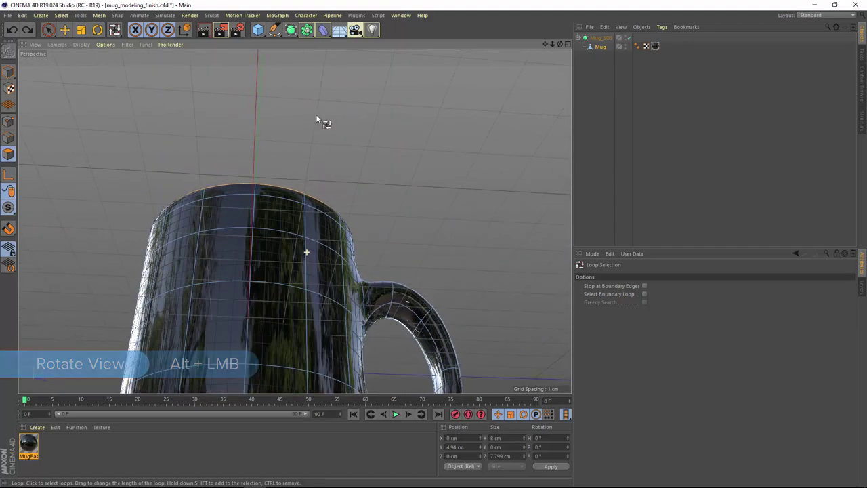
mouse_move(294, 233)
left_mouse_down("alt")
mouse_move(309, 89)
mouse_move(295, 222)
left_mouse_up("alt")
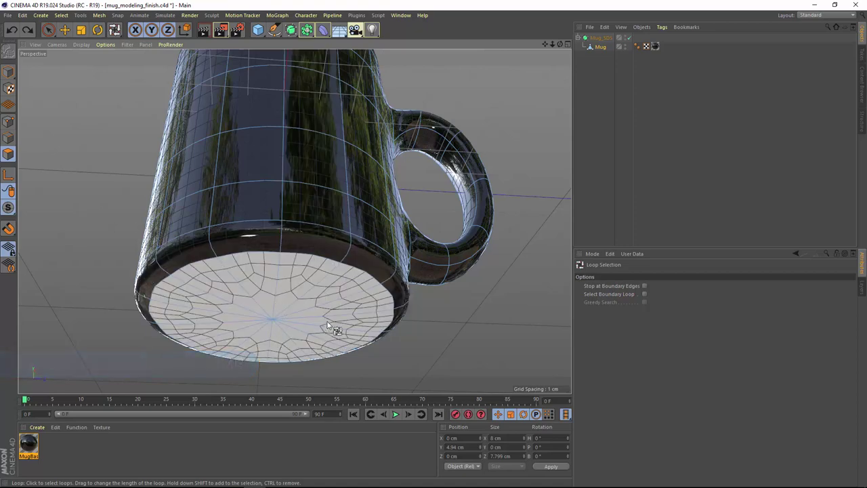
left_click(395, 279)
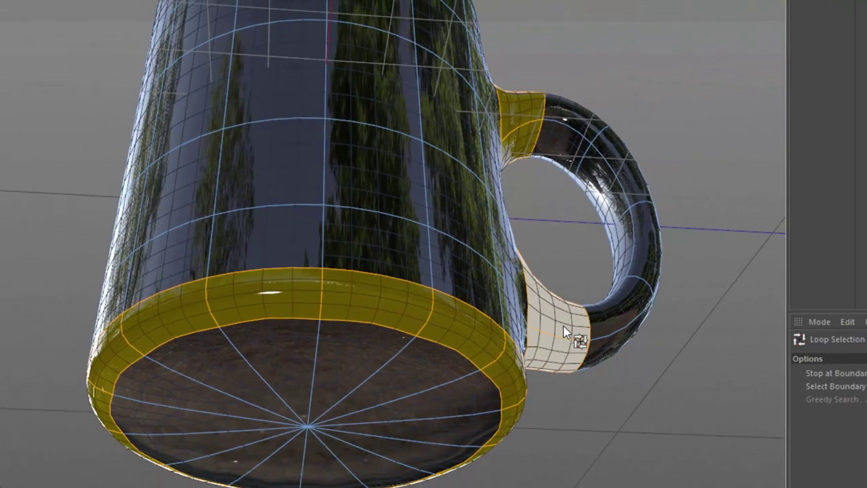
left_click(633, 372, "shift")
left_click_drag(563, 45, 489, 51)
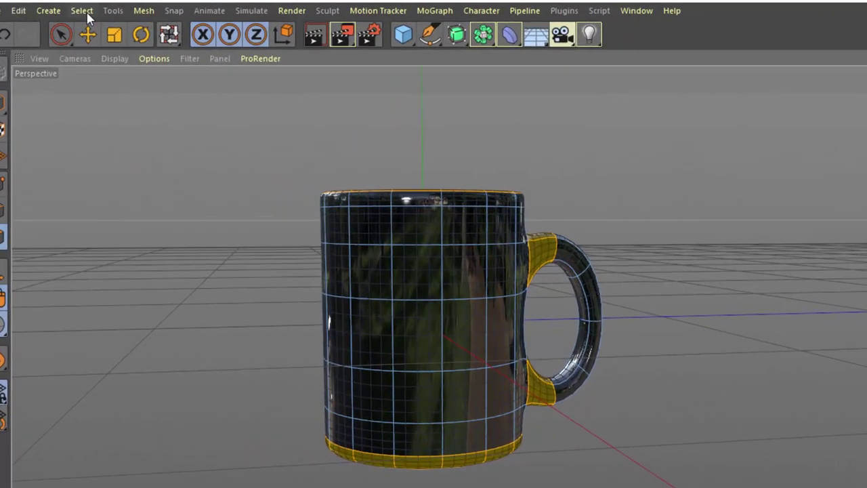
Fill-select the mug's outer wall to grab every polygon between the rim, base and handle loops
left_click(60, 15)
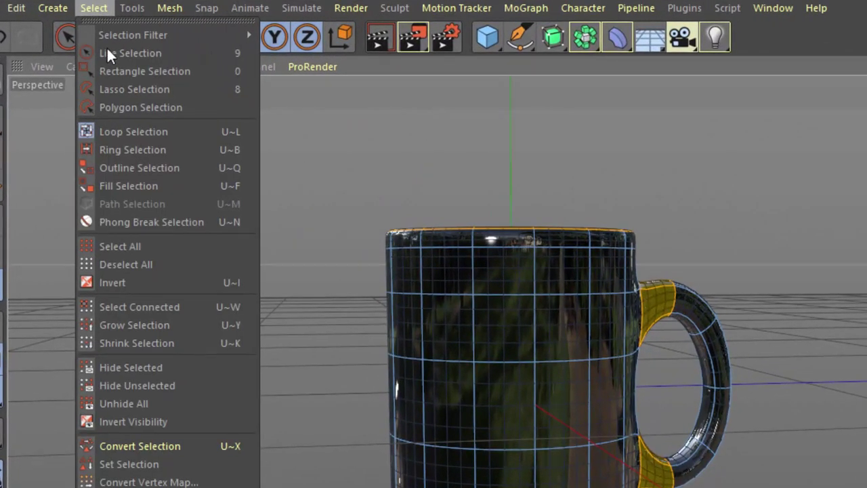
left_click(225, 185)
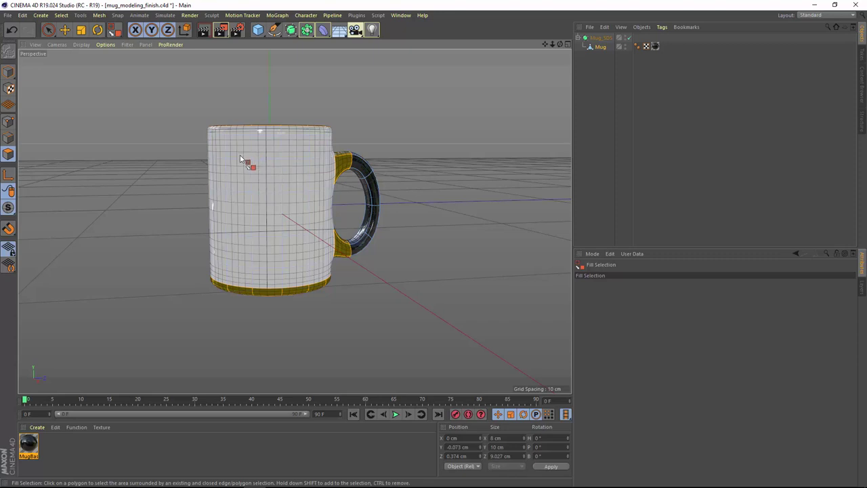
left_click(265, 164)
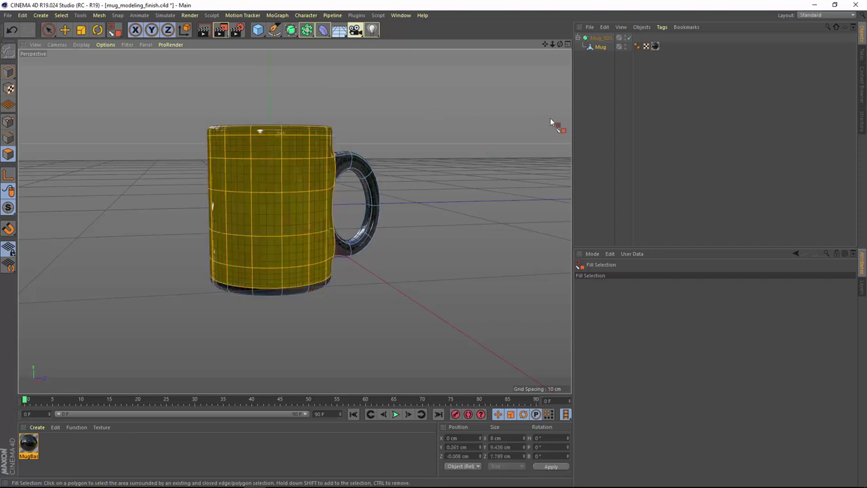
Create a new material 'Mat' and drop it onto the mug's selected outer body polygons
left_click_drag(560, 45, 537, 60)
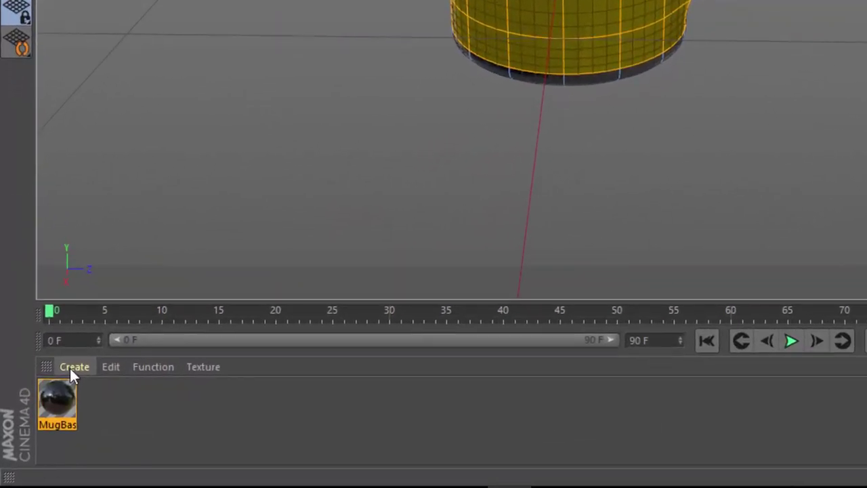
left_click(71, 367)
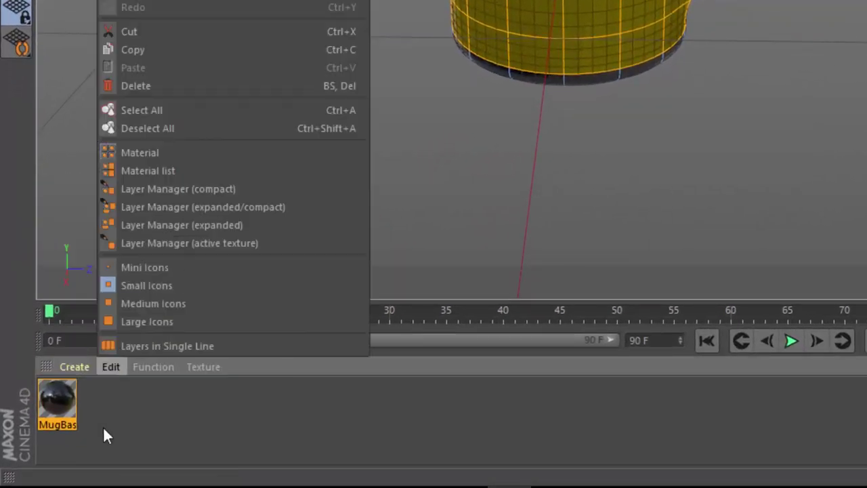
left_click(103, 415)
double_click(101, 411)
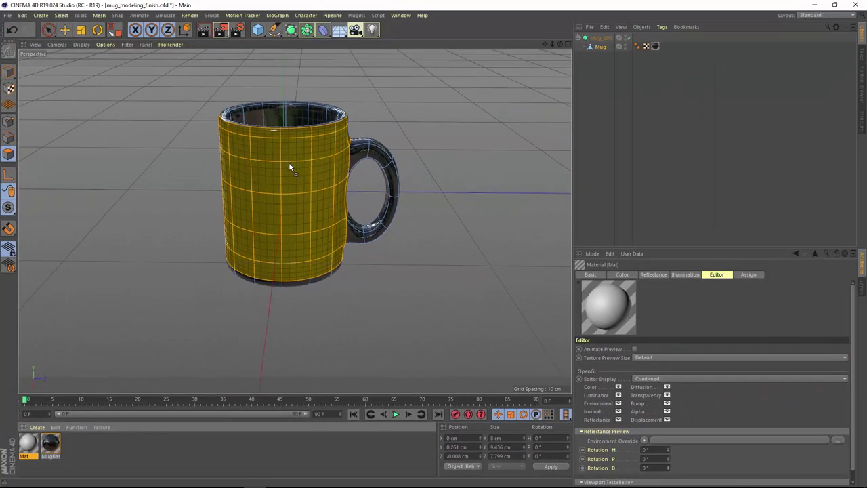
left_click_drag(289, 165, 289, 165)
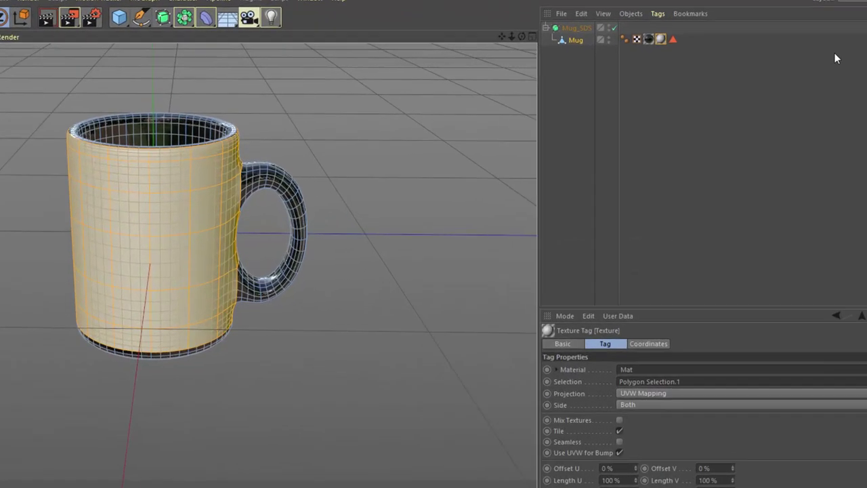
left_click(752, 61)
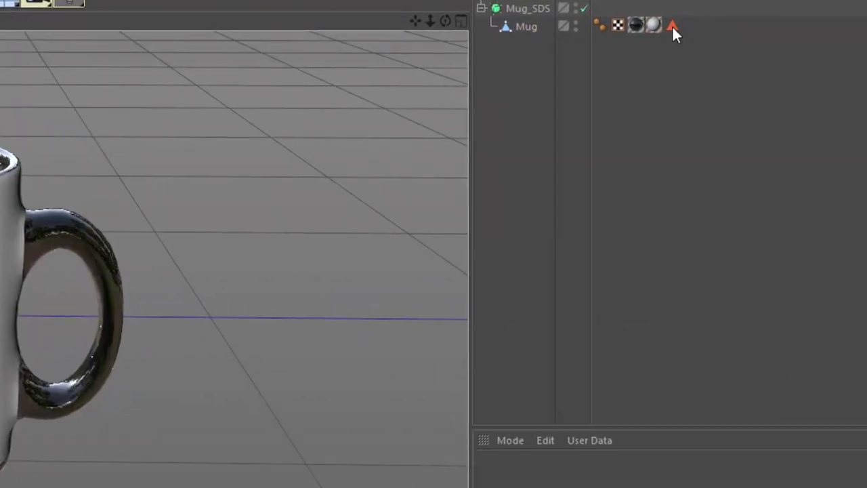
Rename the mug's Polygon Selection tag to 'MugOutside'
left_click(673, 27)
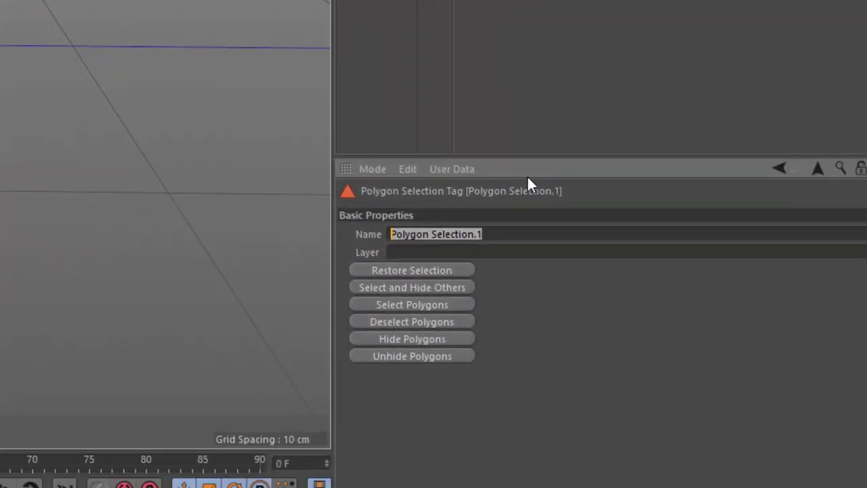
type("MugO")
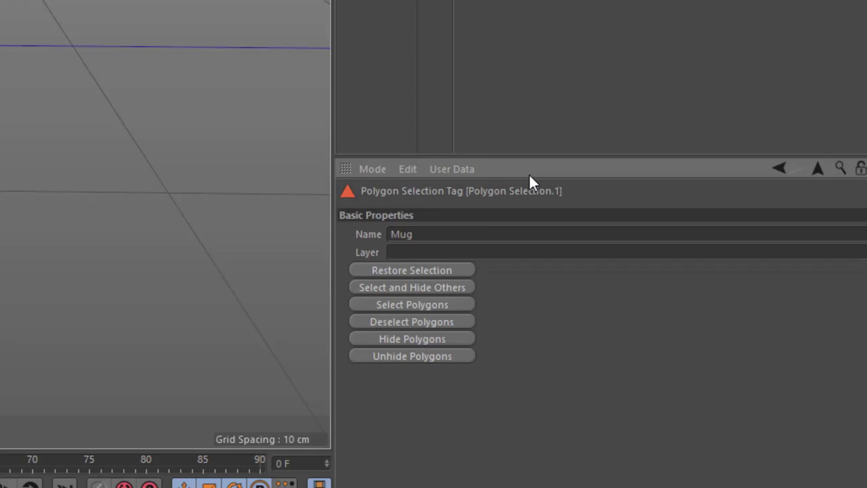
type("uts")
key("BackSpace")
key("BackSpace")
type("tside")
key("Return")
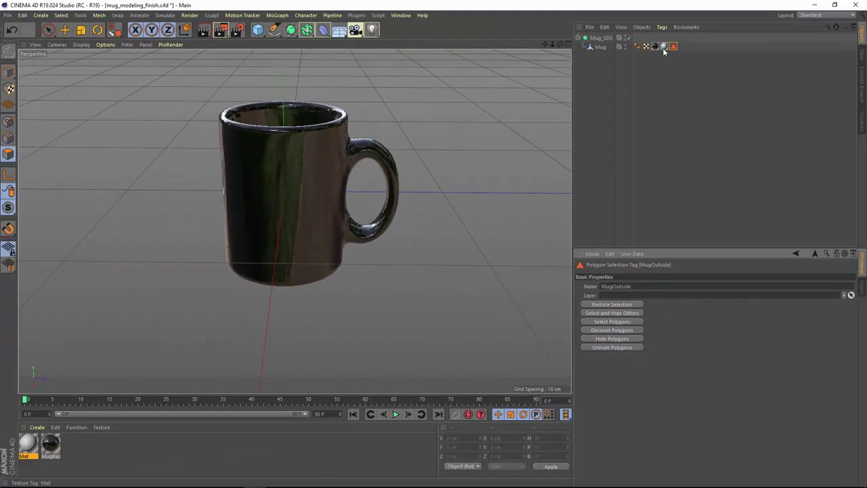
Set the Mat texture tag's Selection to 'MugOutside' and its Projection to Cylindrical
left_click(663, 47)
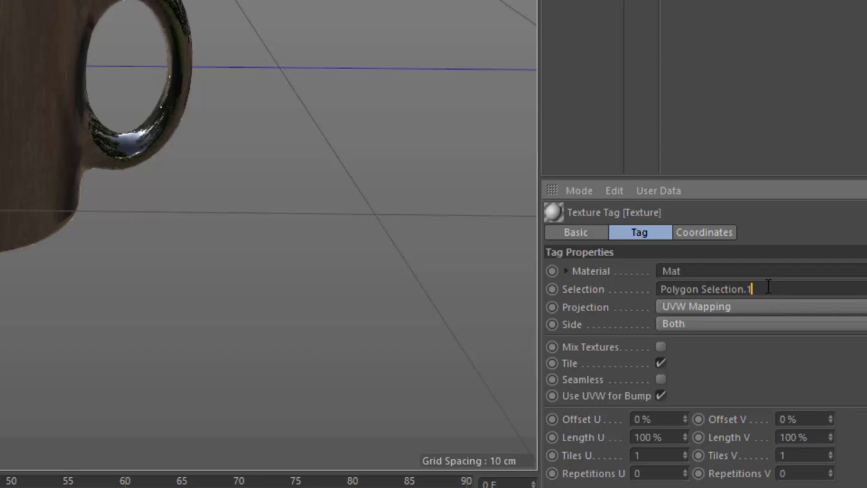
left_click_drag(752, 289, 598, 280)
type("Mug")
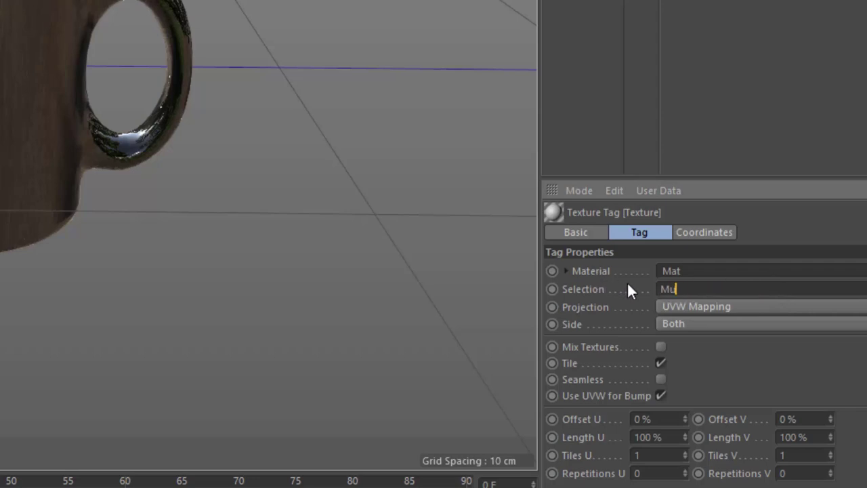
type("Outside")
key("Return")
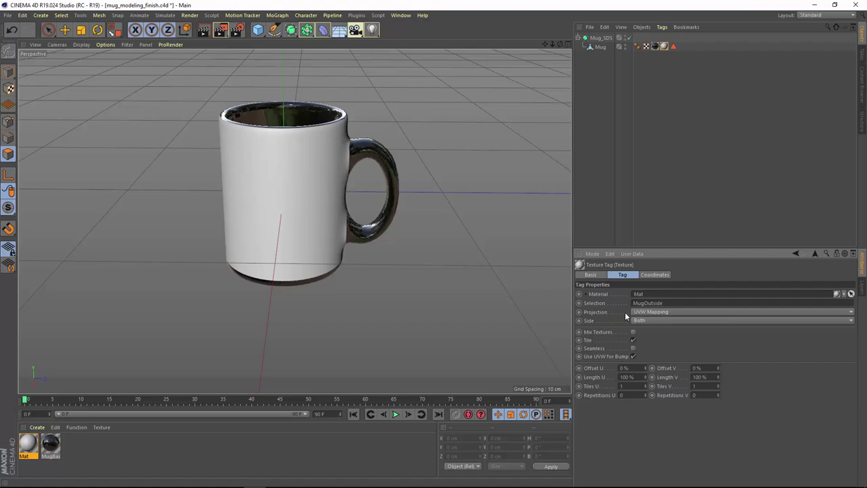
left_click(654, 312)
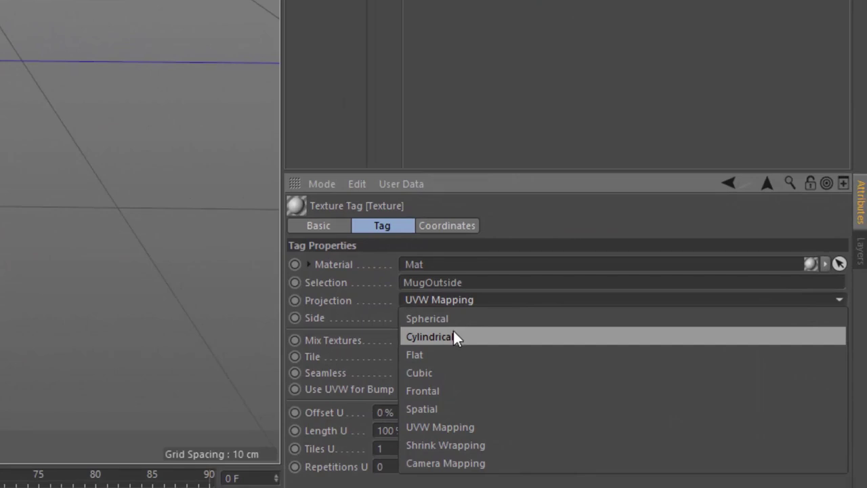
left_click(455, 337)
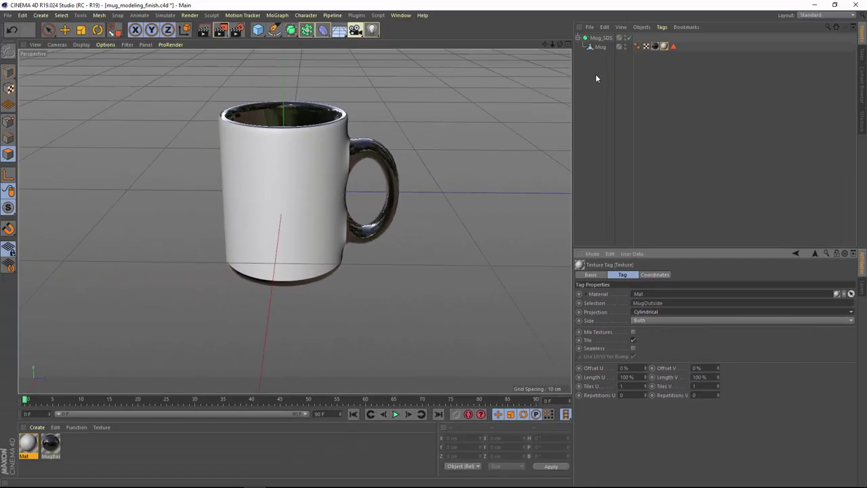
In Texture mode, fit the Mat tag's cylindrical projection to the Mug object
left_click(600, 48)
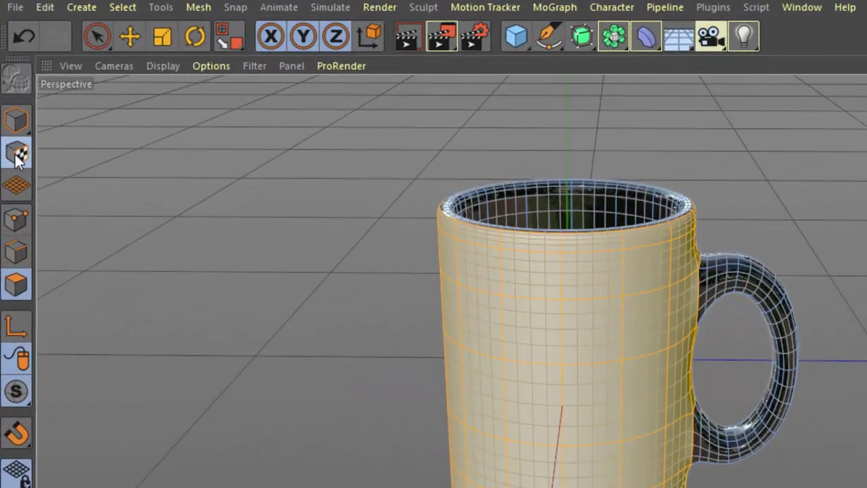
left_click(16, 152)
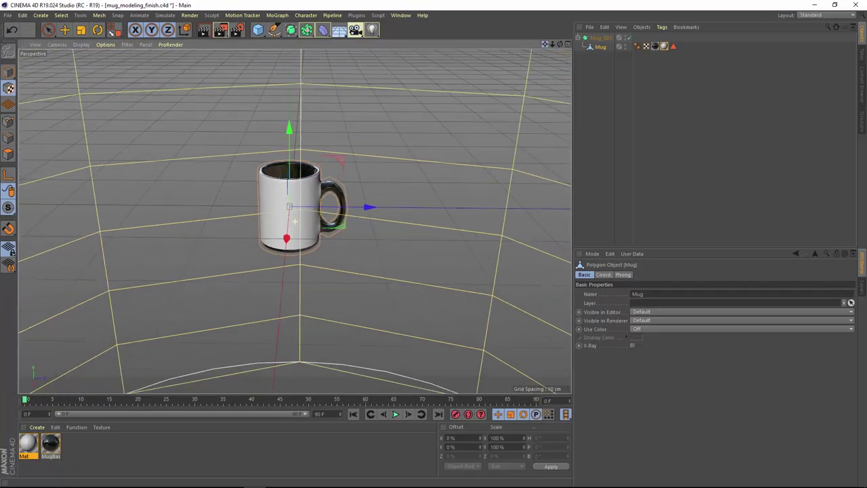
scroll(295, 221, "down", 6)
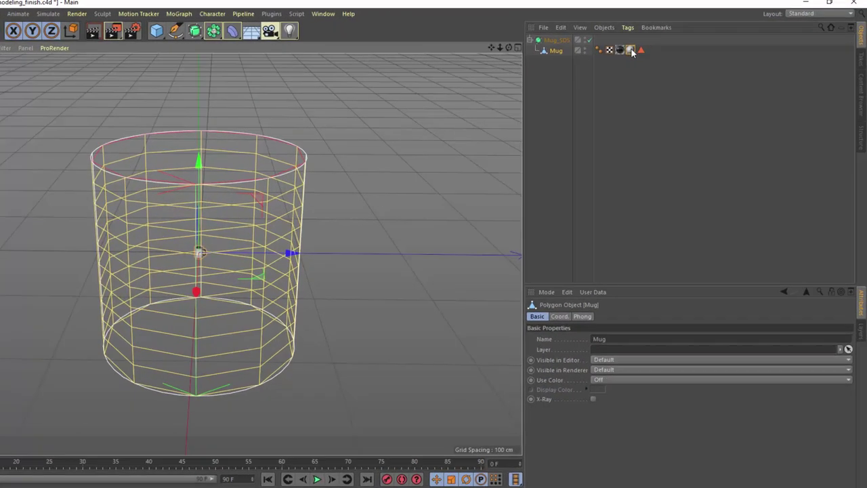
right_click(664, 46)
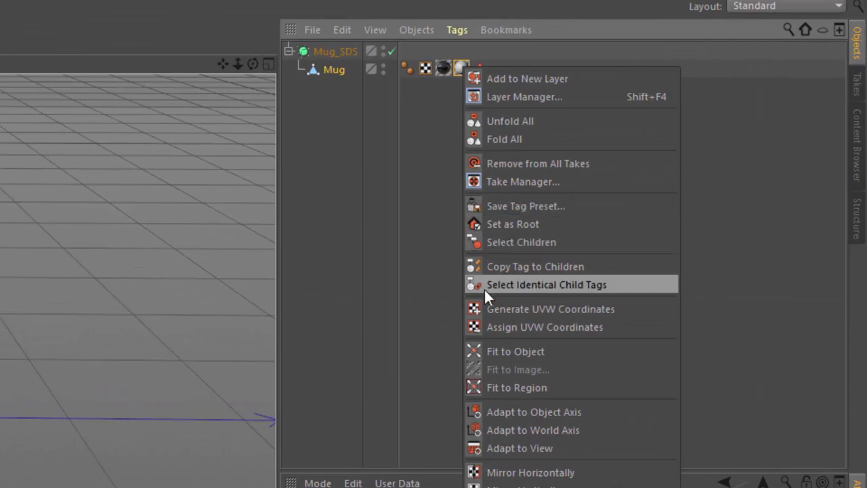
left_click(510, 352)
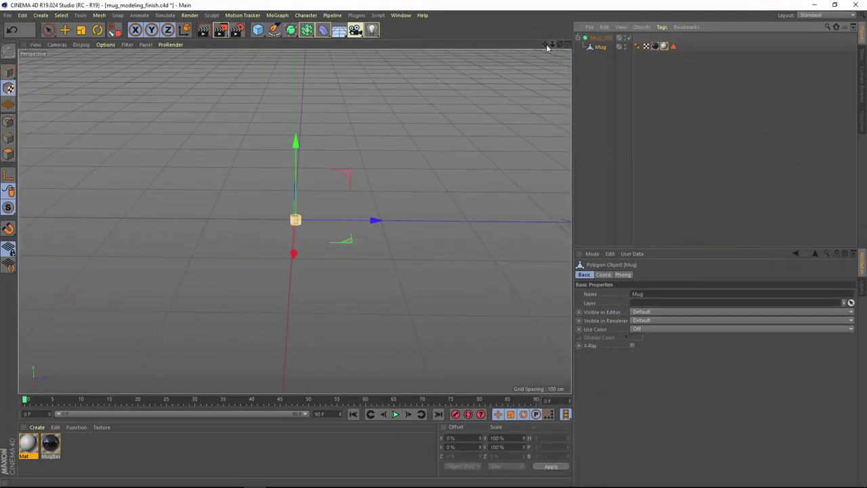
left_click_drag(553, 45, 647, 48)
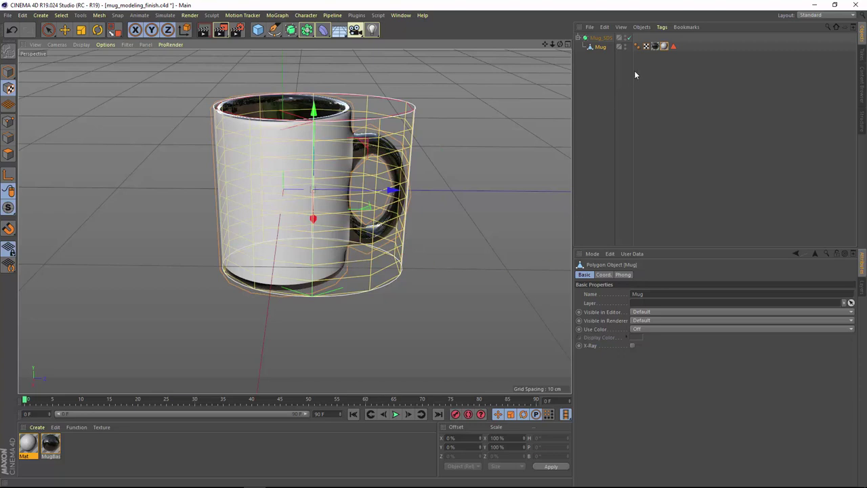
Give the texture tag's projection a Z size of 4 cm and a Z position of 0 cm
left_click(664, 46)
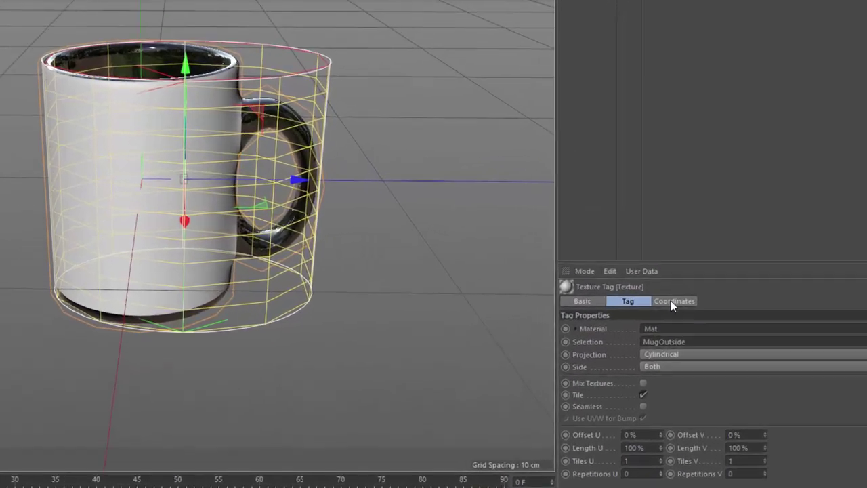
left_click(652, 276)
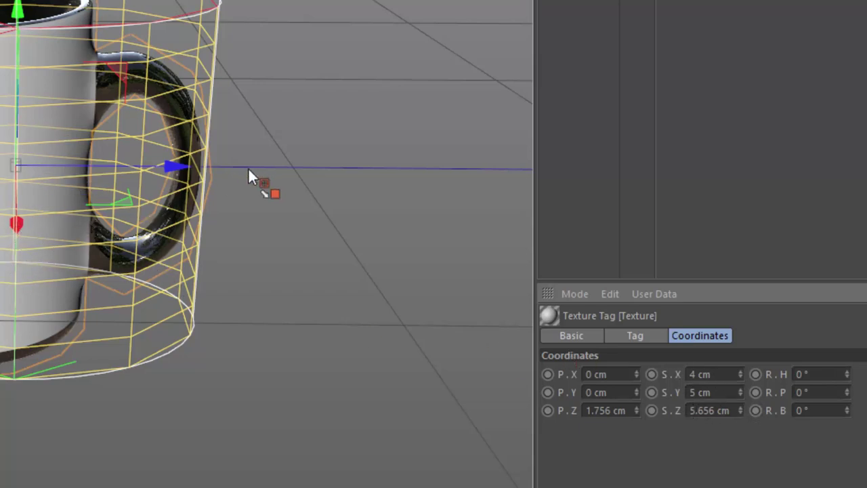
left_click(705, 406)
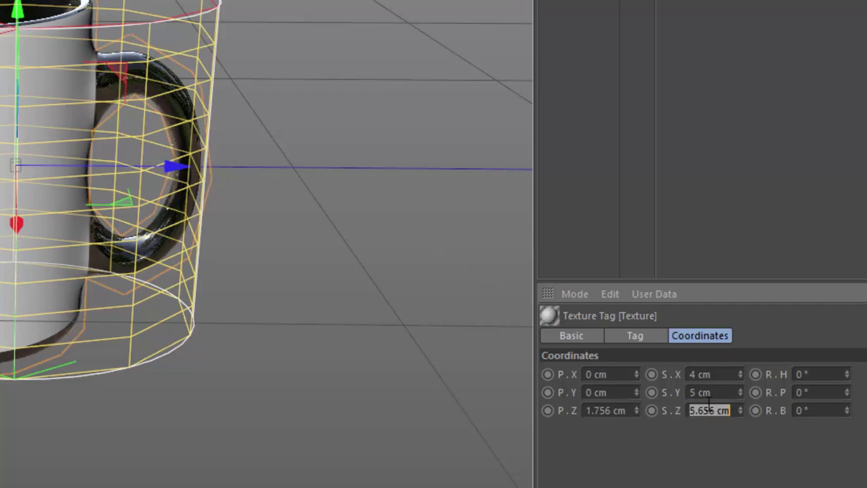
type("4")
key("Return")
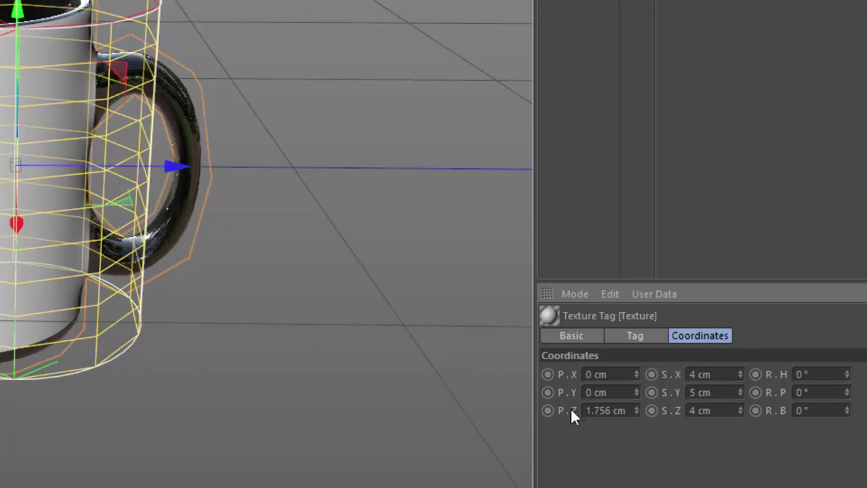
left_click(593, 409)
type("0")
key("Return")
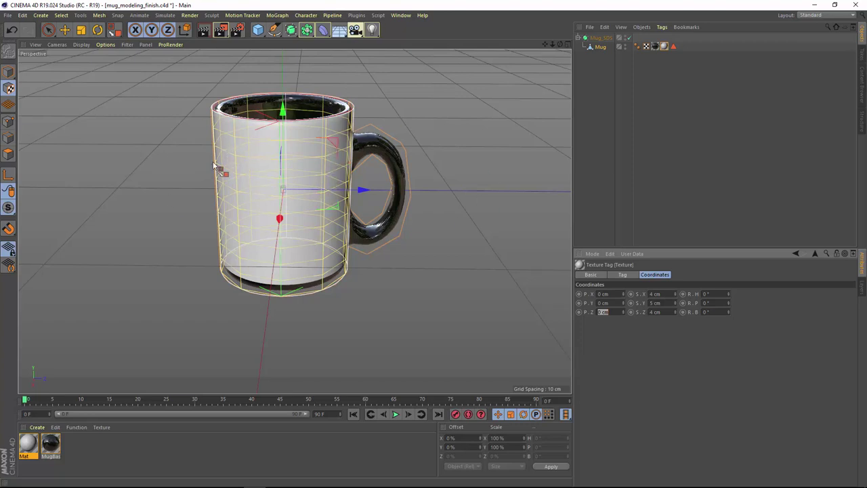
Load tex/fishy_mug.png into Mat's Color channel texture, declining to copy it into the project
double_click(29, 447)
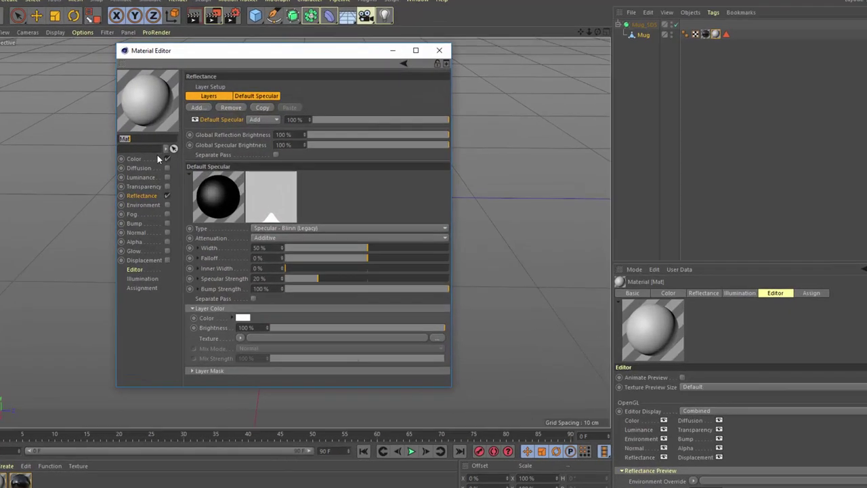
left_click(159, 156)
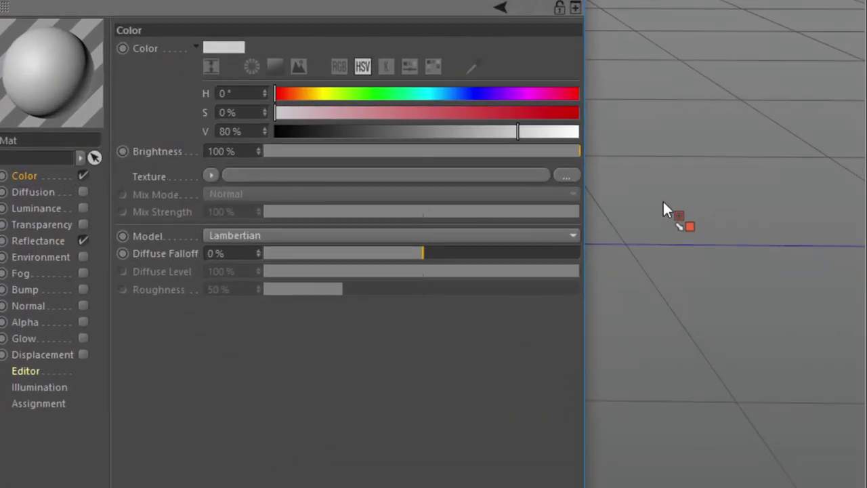
left_click(567, 176)
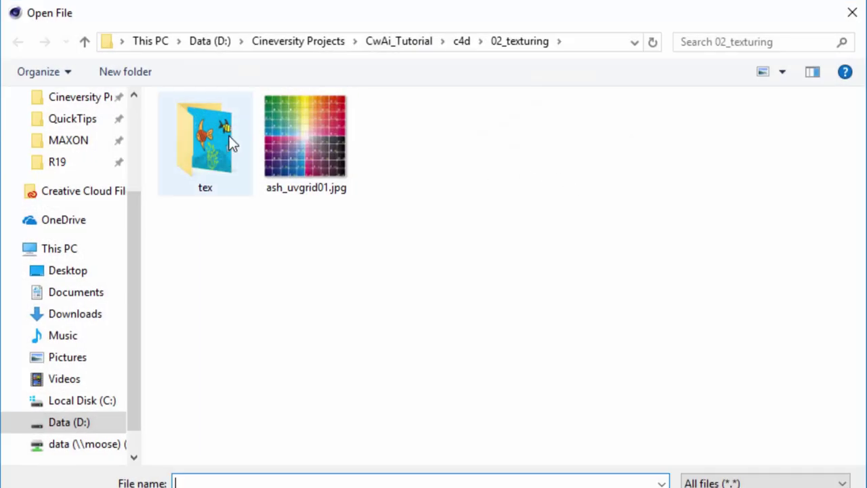
left_click(225, 134)
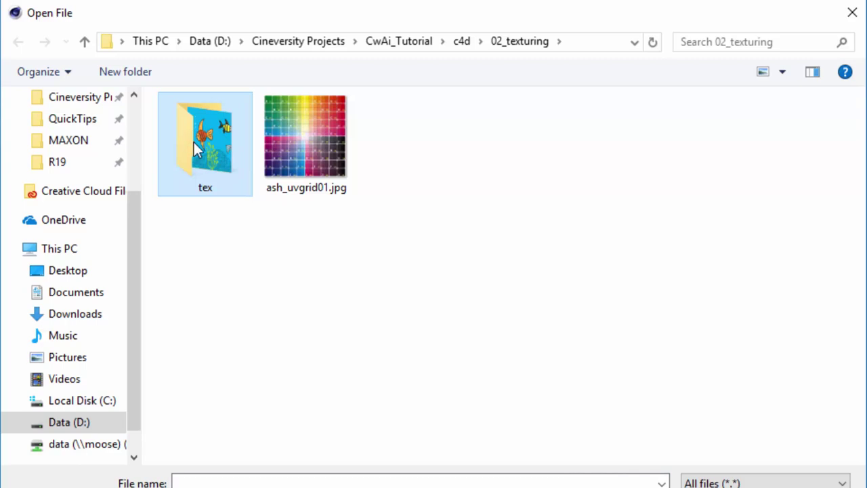
double_click(197, 148)
left_click(205, 134)
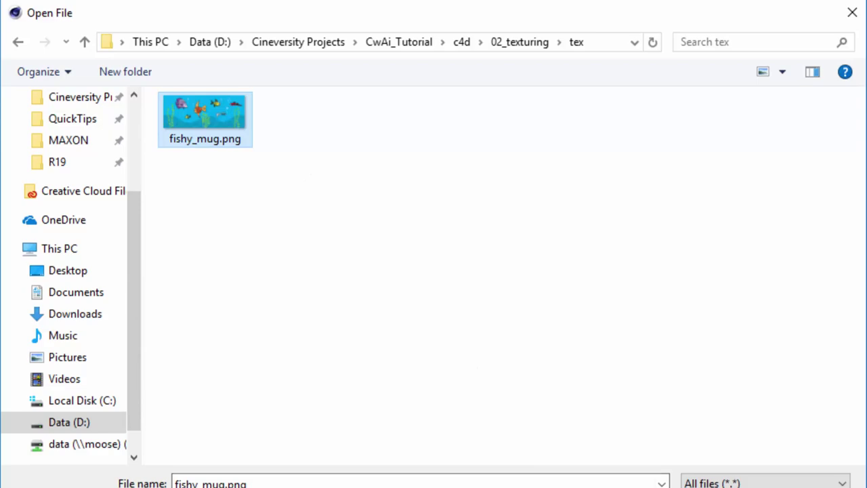
key("Return")
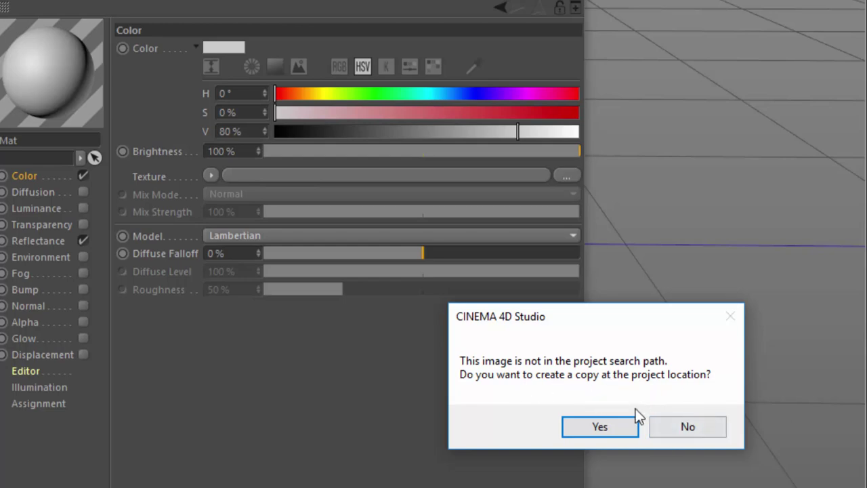
left_click(687, 426)
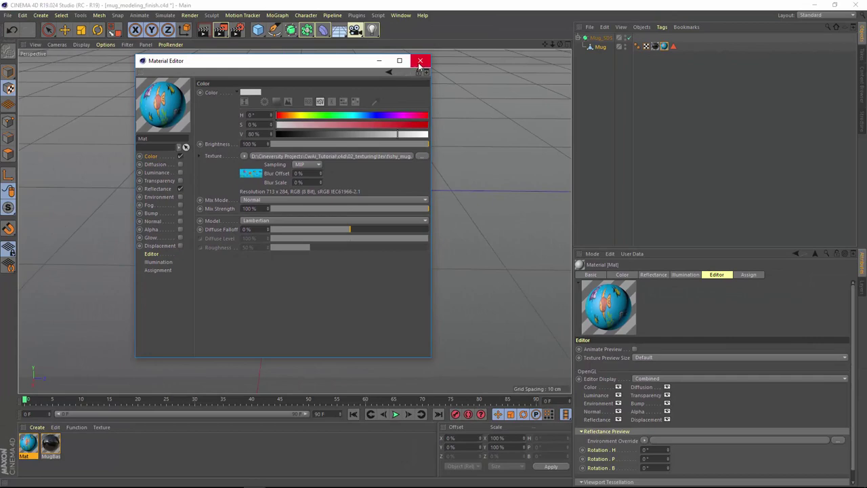
left_click(420, 60)
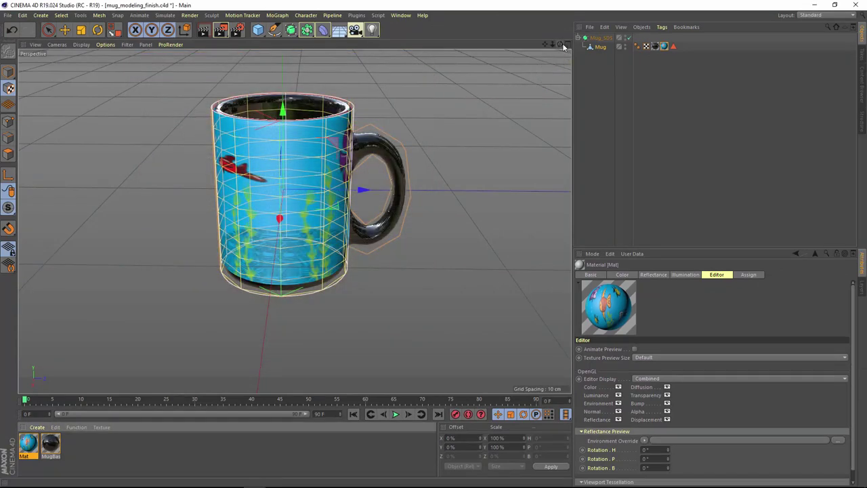
left_click_drag(559, 44, 220, 51)
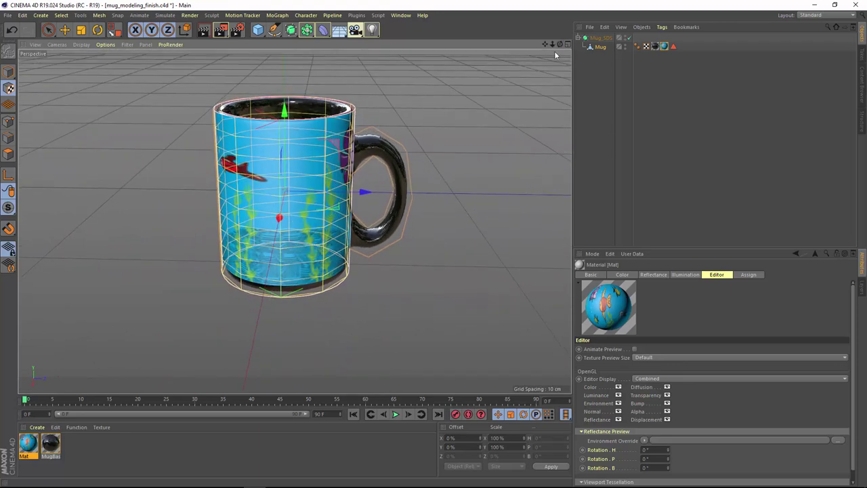
double_click(28, 450)
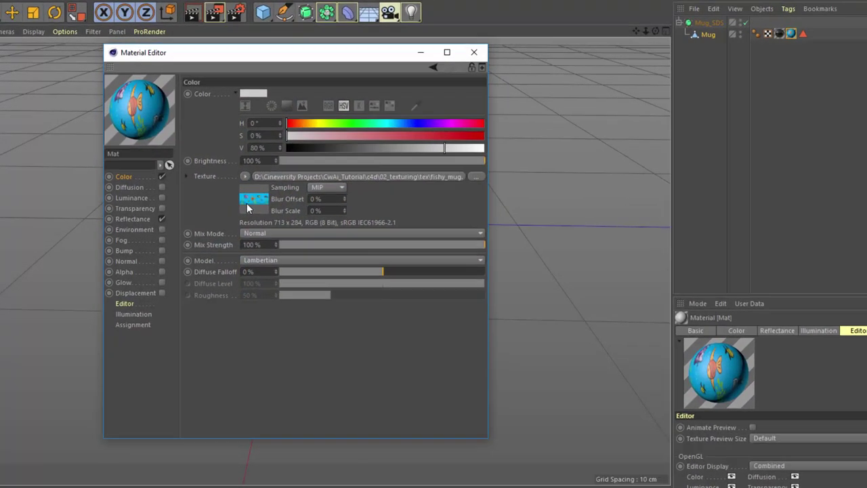
left_click(249, 174)
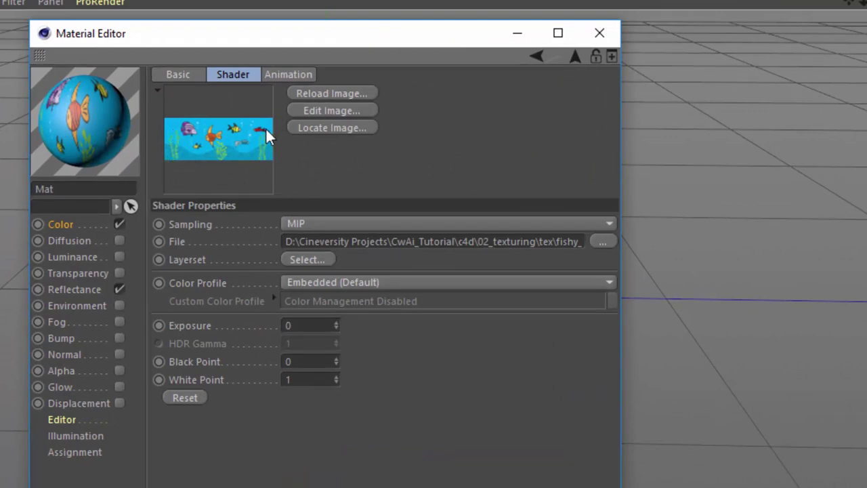
left_click(600, 33)
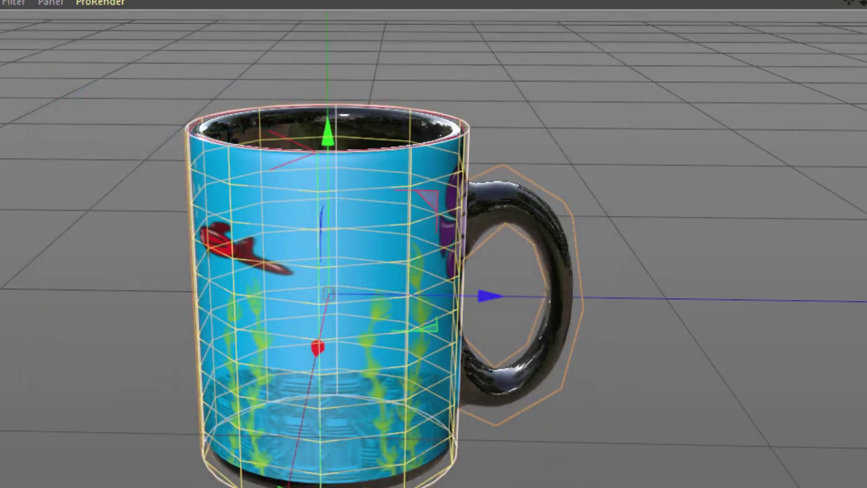
left_click_drag(542, 271, 448, 277, "alt")
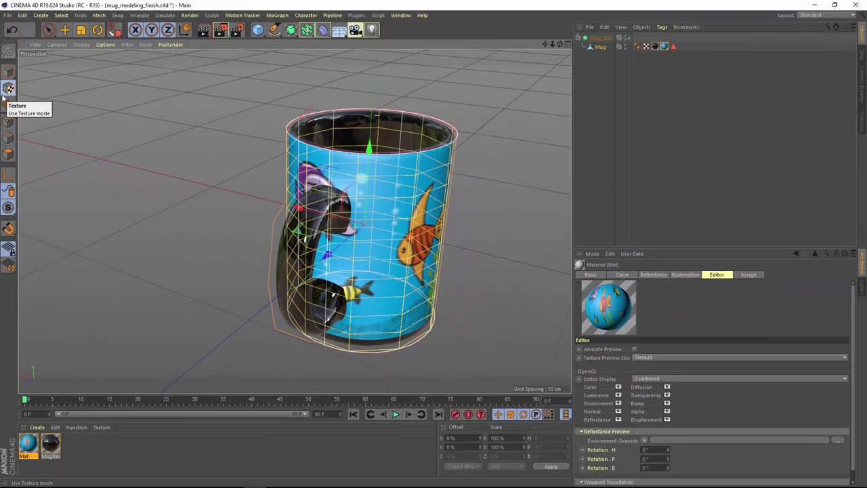
With Axis mode on, rotate the Mat texture projection to a heading of H 77.385°
left_click(6, 177)
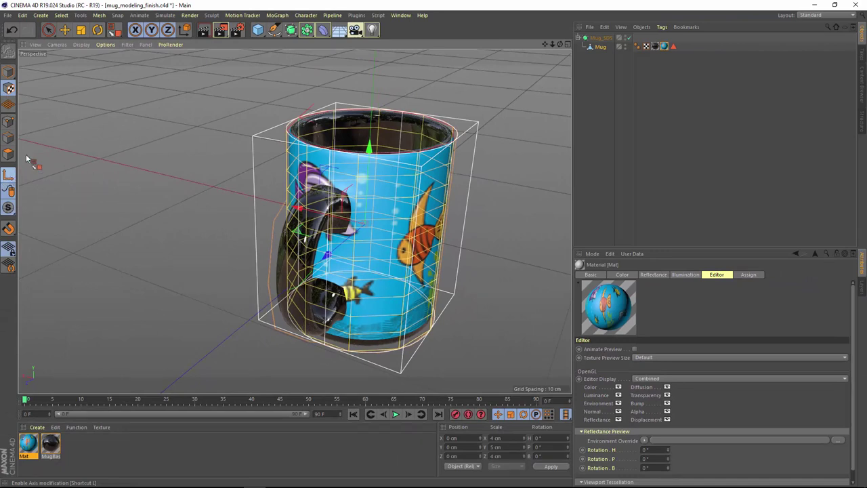
left_click(97, 30)
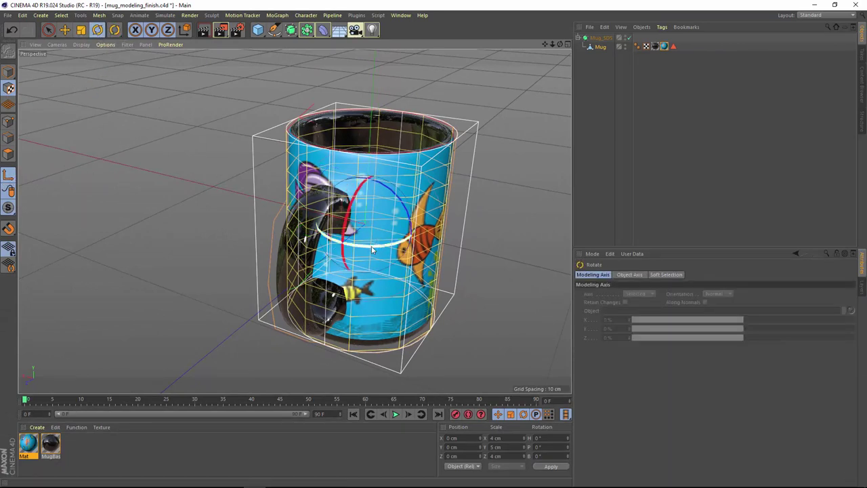
left_click_drag(373, 248, 512, 239)
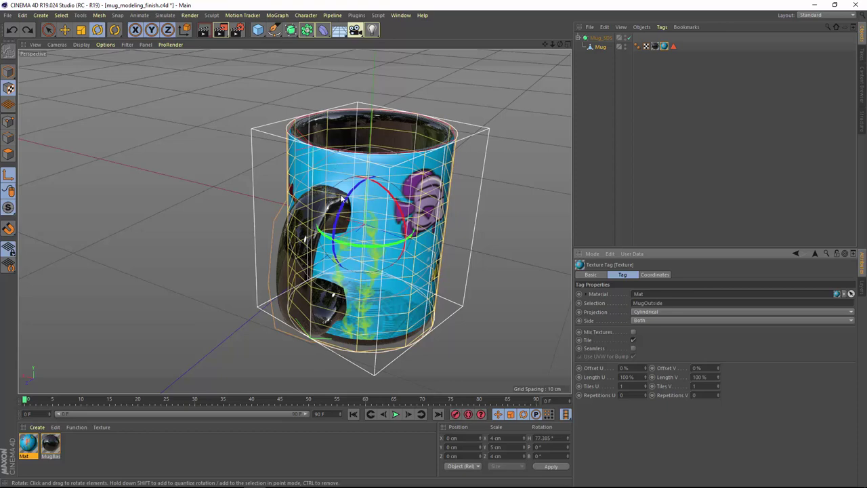
Remove the fish bitmap from Mat's colour texture and turn the projection to H 91.496°
double_click(26, 446)
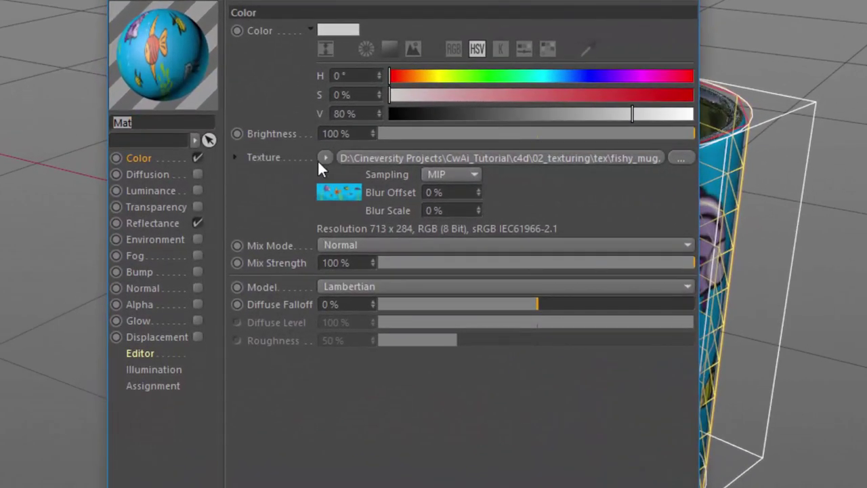
left_click(324, 158)
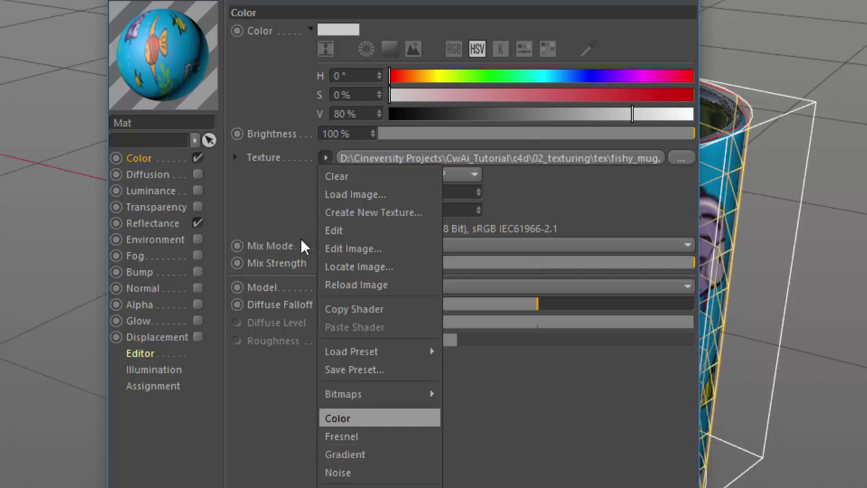
left_click(310, 136)
left_click(324, 158)
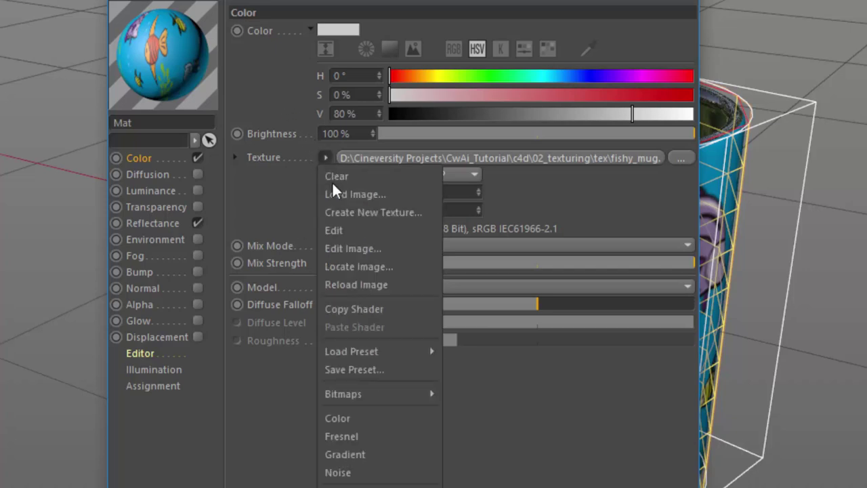
key("Escape")
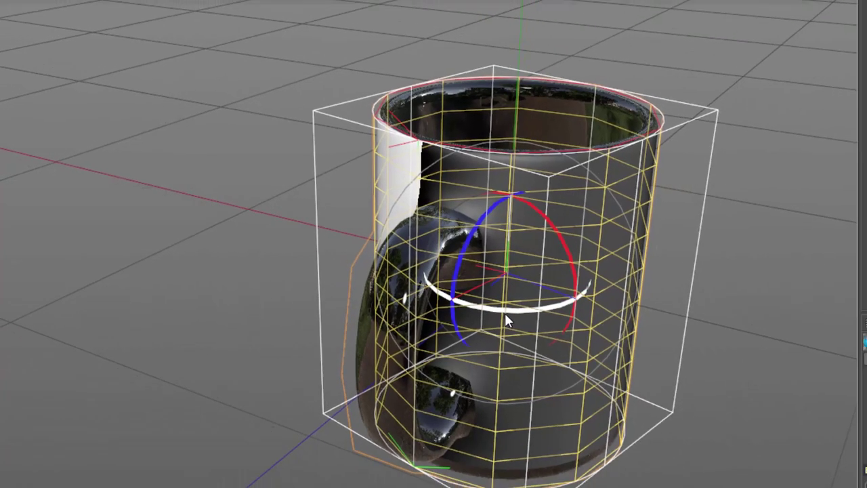
left_click_drag(504, 313, 532, 324)
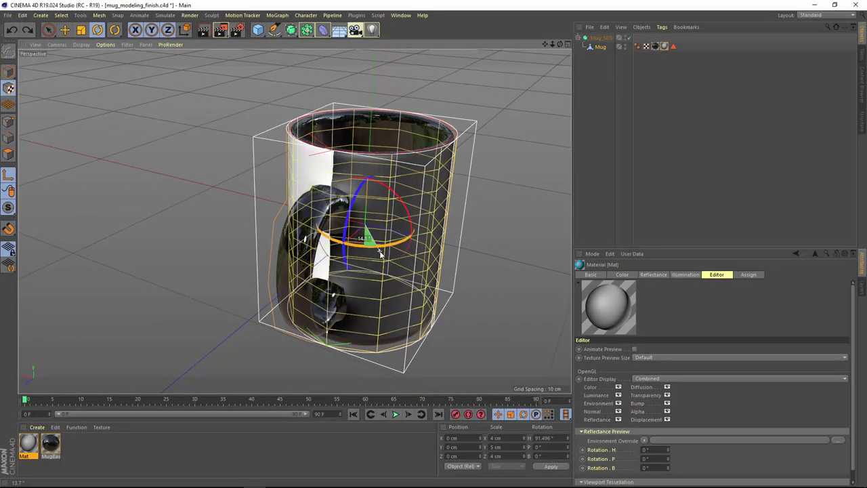
left_click_drag(379, 253, 380, 253)
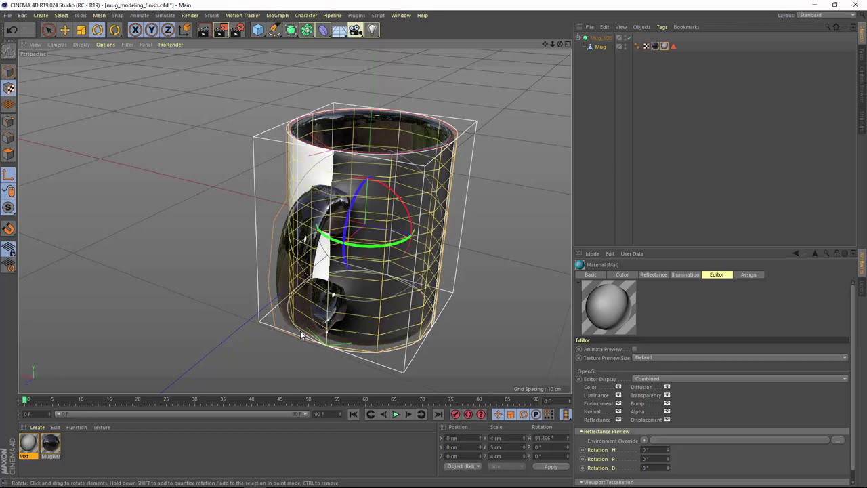
Rename the Mat material to 'MugLabel'
double_click(33, 456)
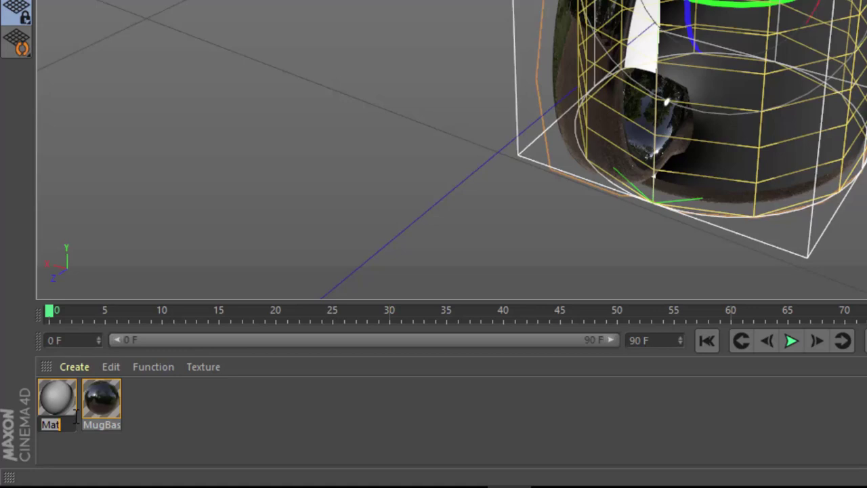
type("MugL")
type("abel")
key("Return")
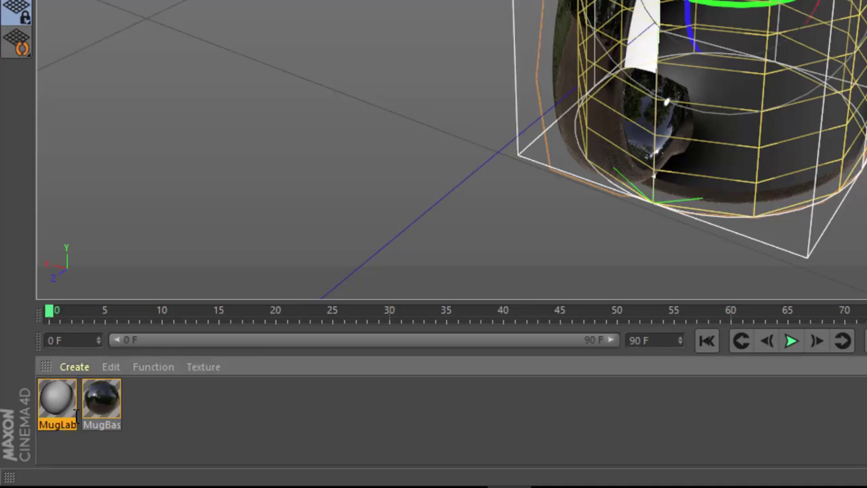
Clear MugLabel's colour texture so the mug's outer body shows plain white
double_click(63, 392)
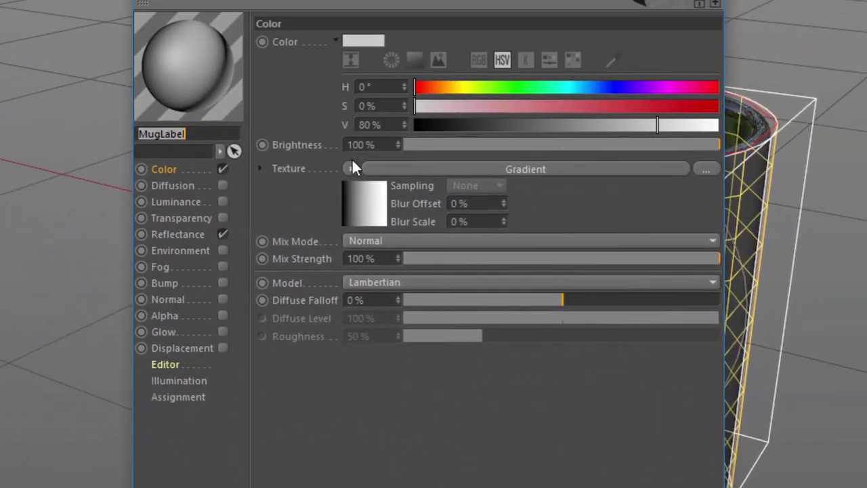
left_click(351, 163)
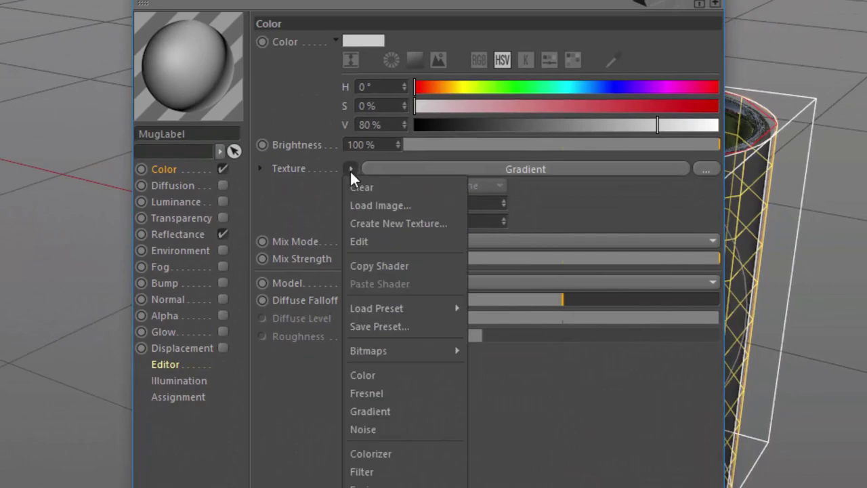
left_click(358, 186)
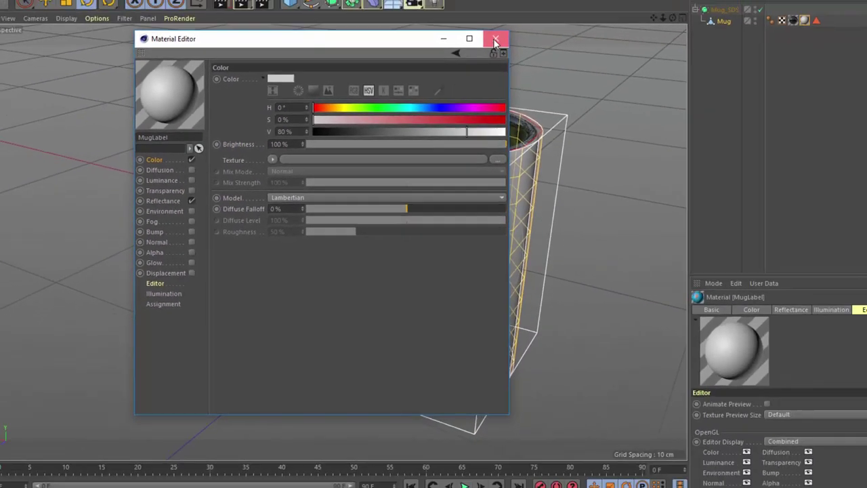
left_click(715, 1)
left_click_drag(560, 45, 505, 58)
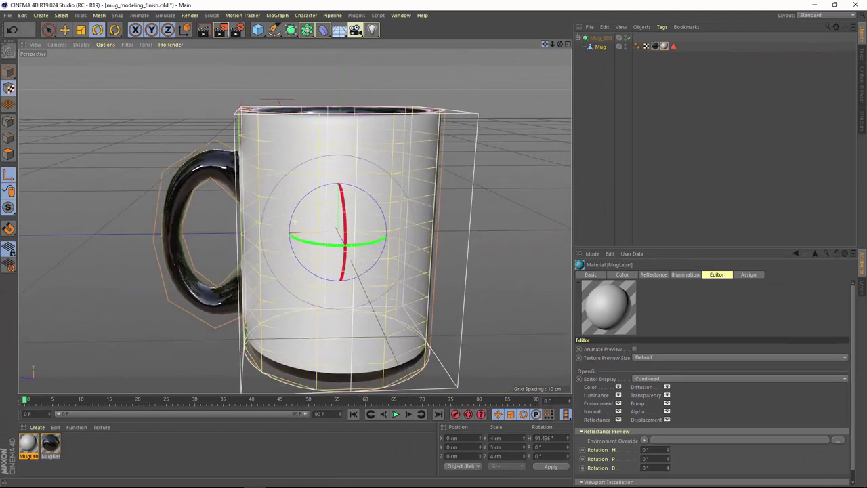
Copy the glossy Layer 1 from MugBaseColor's Reflectance channel
double_click(50, 443)
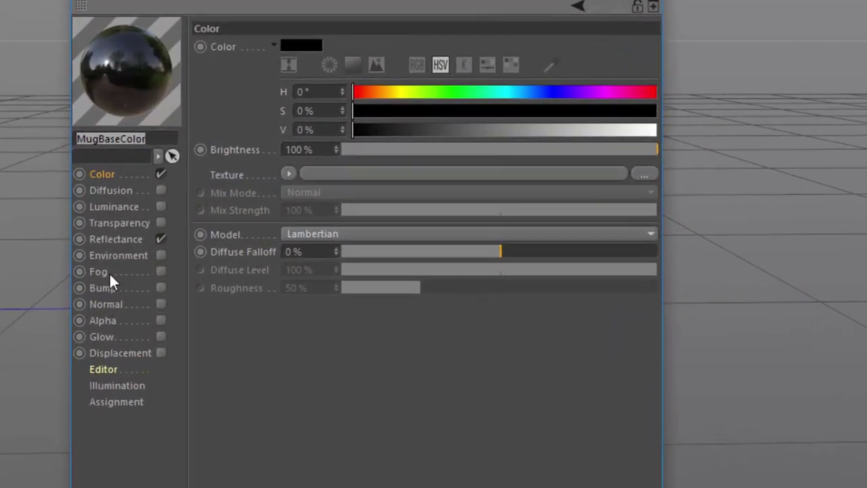
left_click(154, 177)
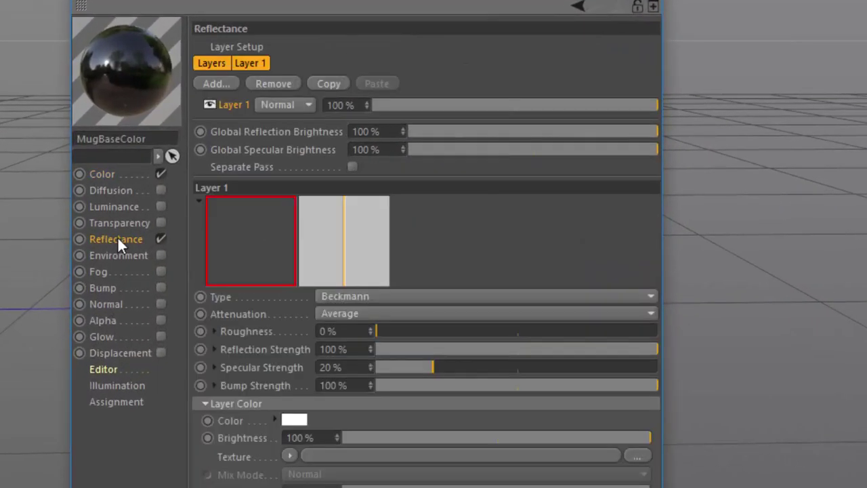
left_click(328, 83)
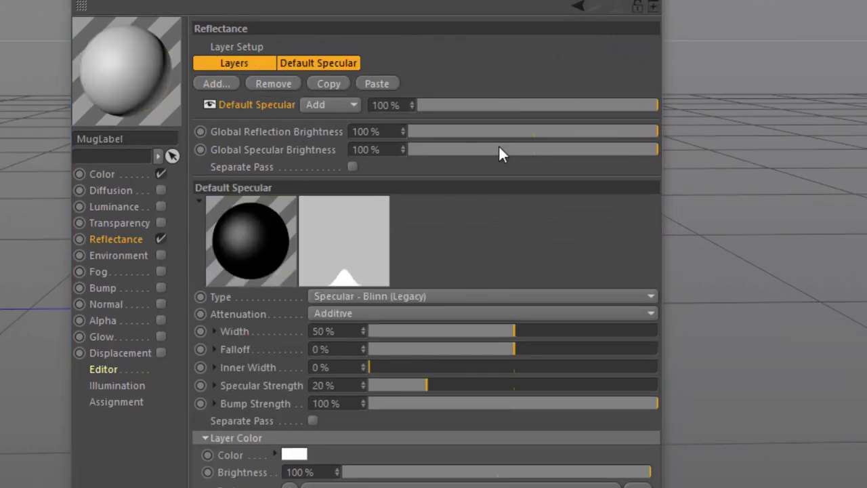
Paste Layer 1 into MugLabel's Reflectance and remove its Default Specular layer
left_click(380, 82)
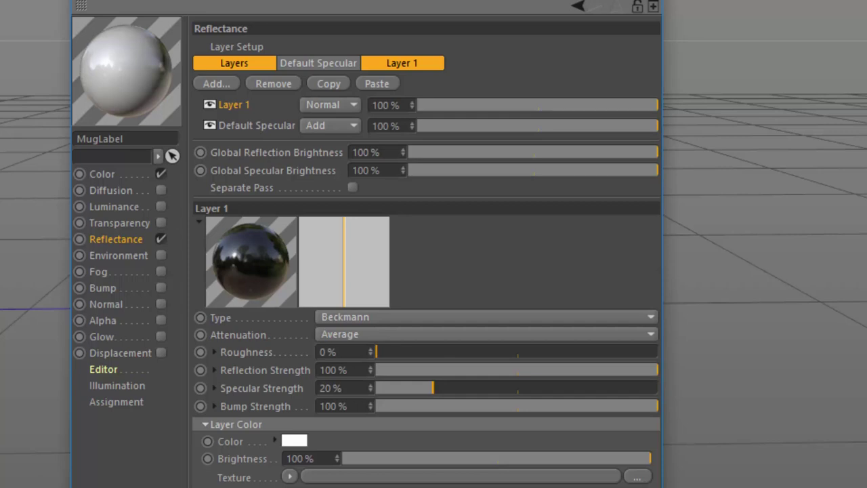
left_click(276, 126)
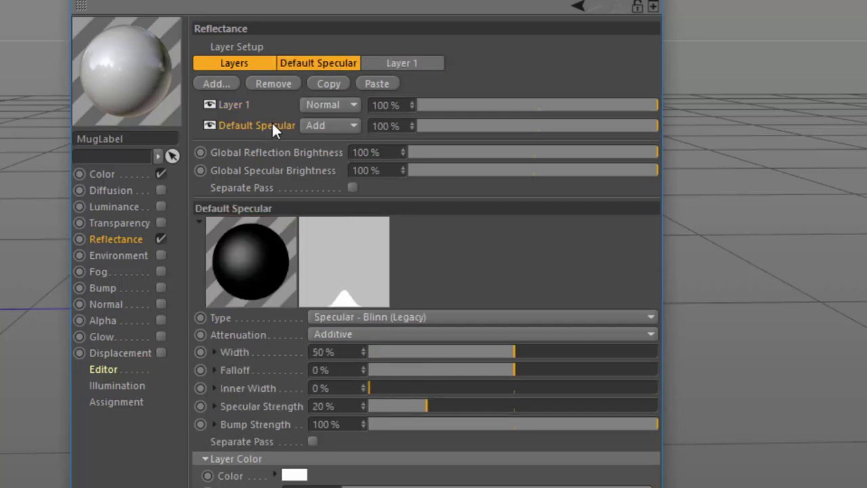
left_click(276, 84)
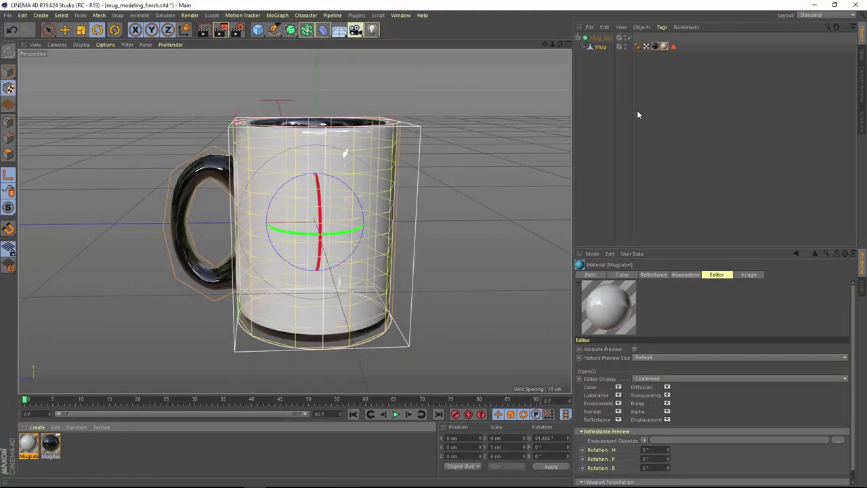
left_click(640, 110)
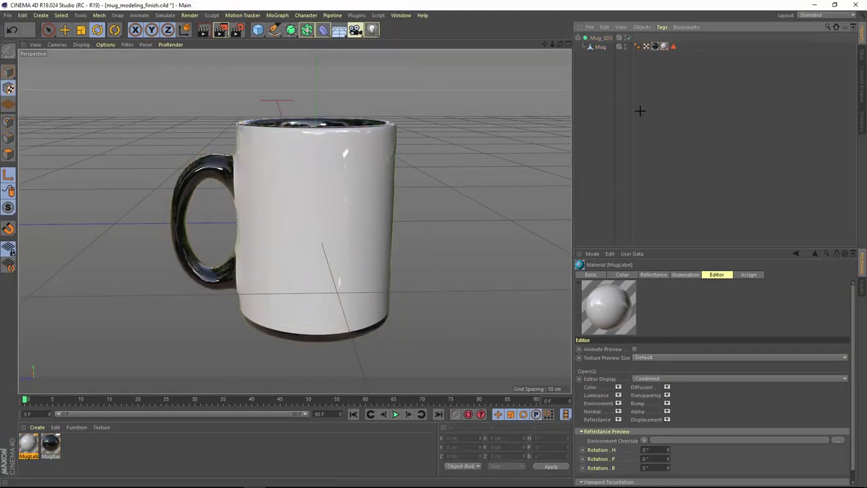